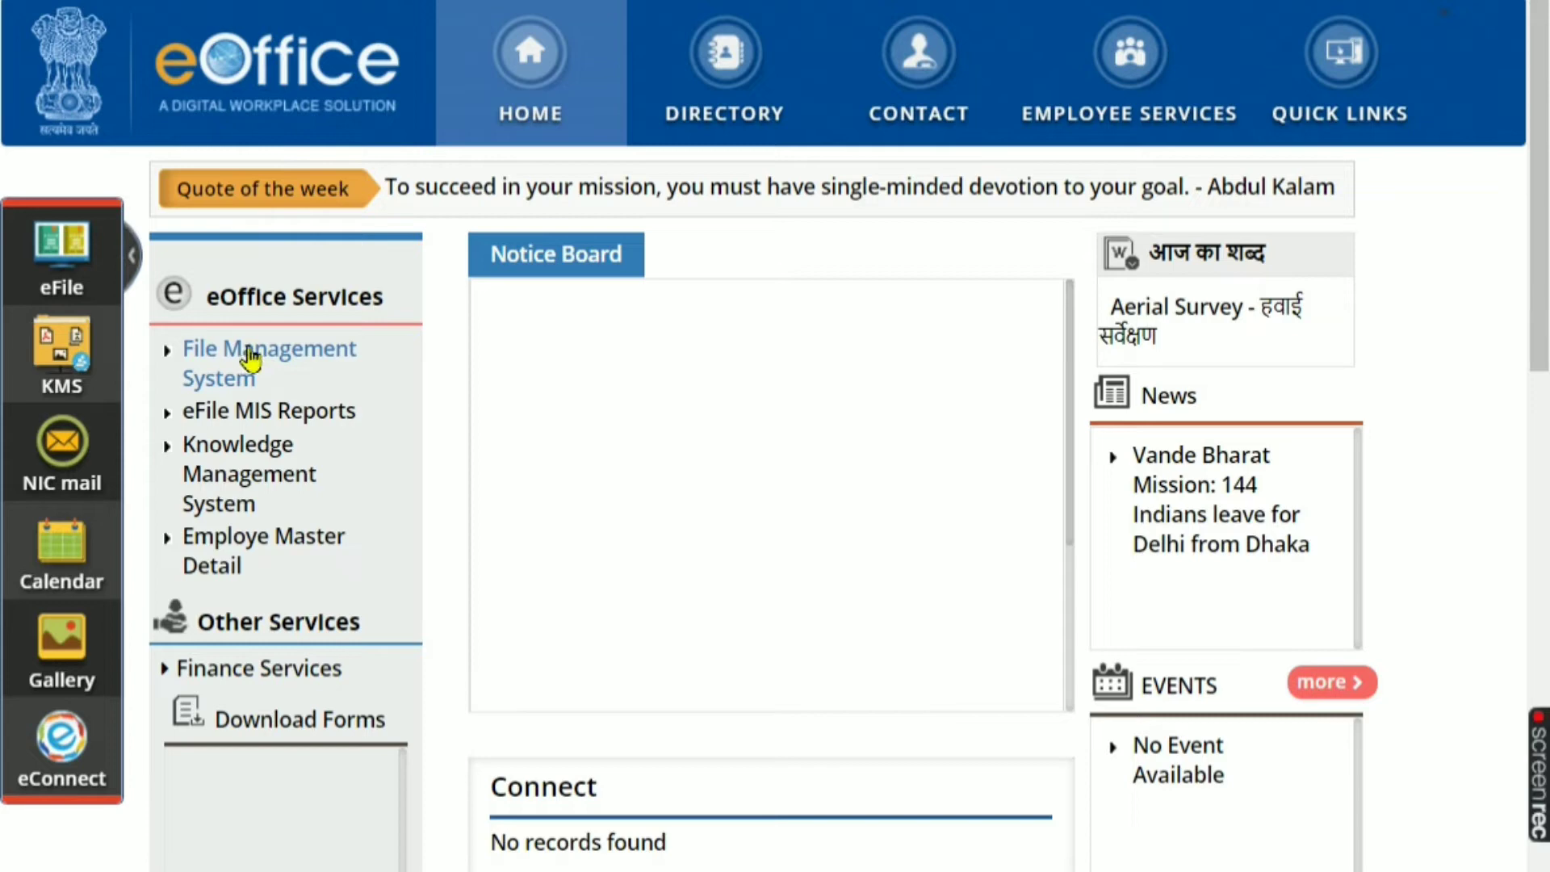
# - Open file NER-HQ0RBA(EOFF)/1/2020-O/o RBA/HQ/NER in the File Management System and add a green note
pyautogui.click(251, 356)
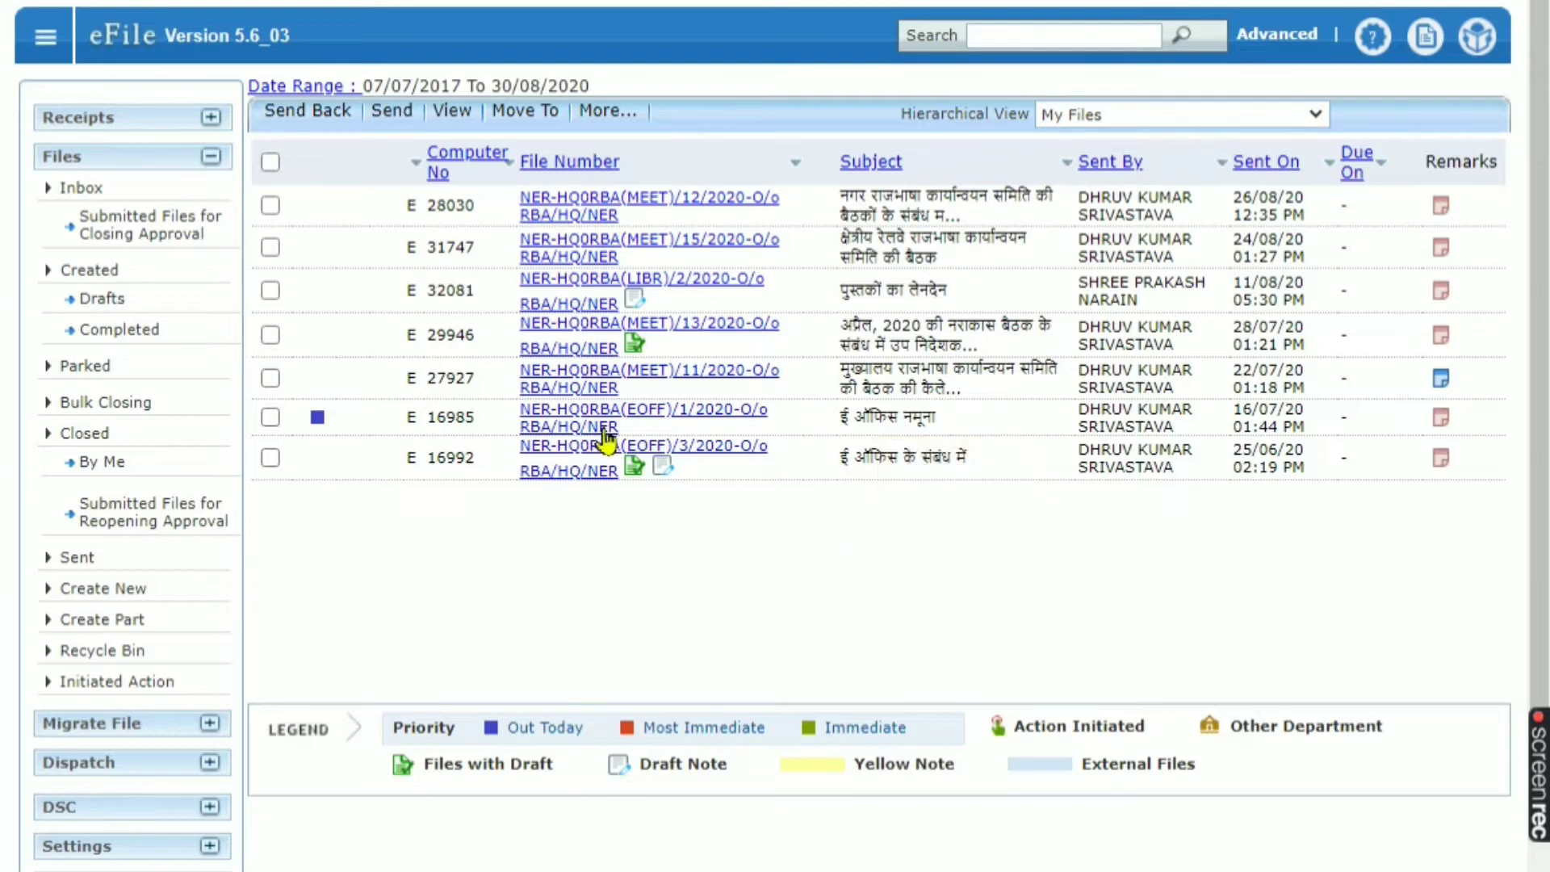
pyautogui.click(578, 420)
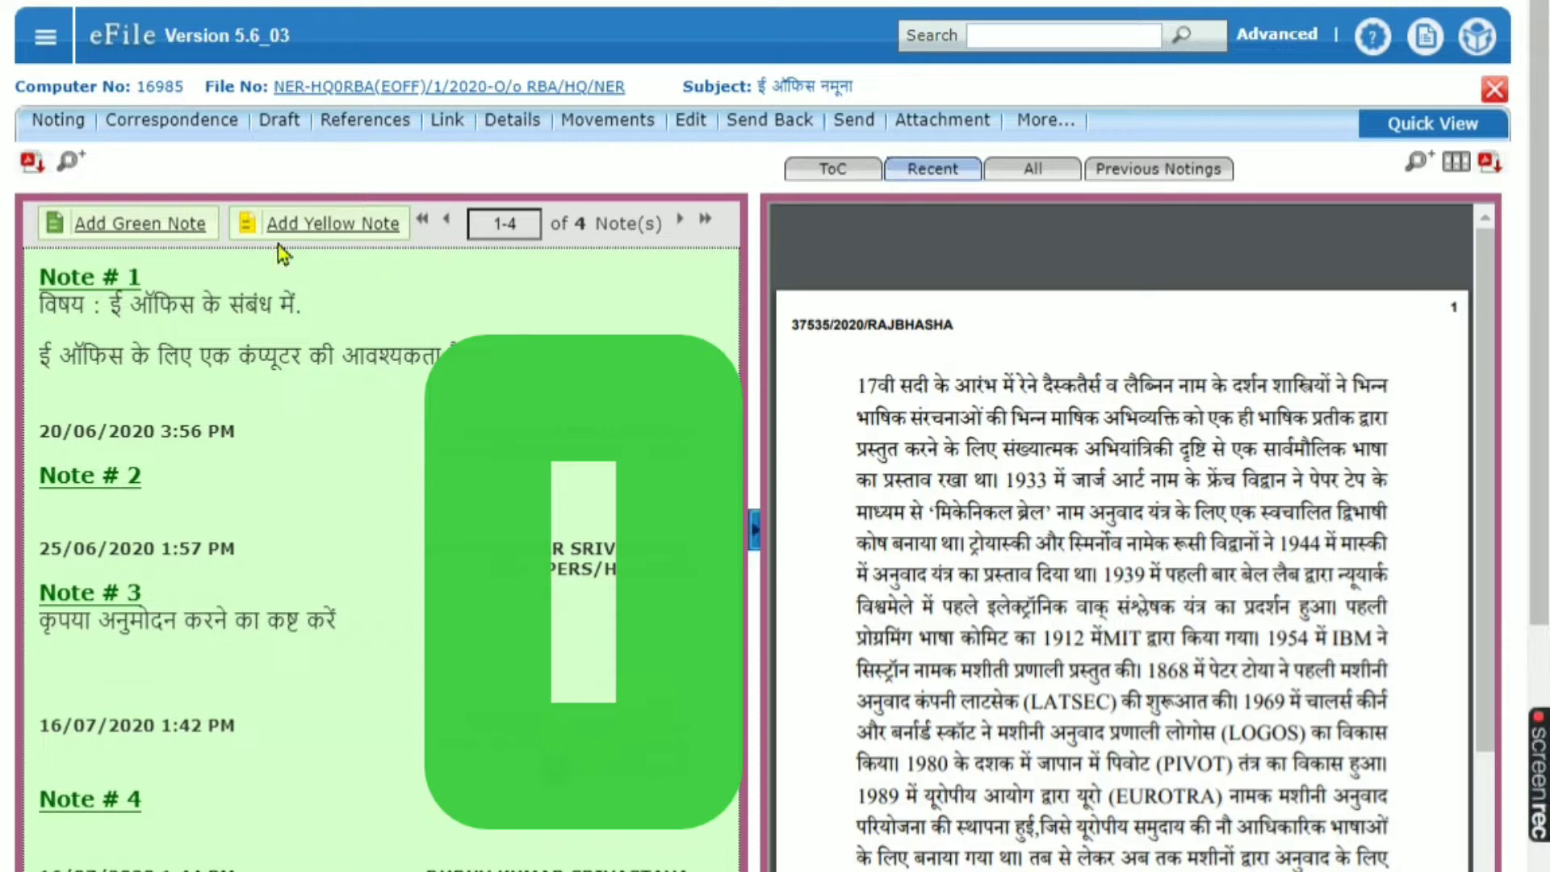
pyautogui.click(117, 234)
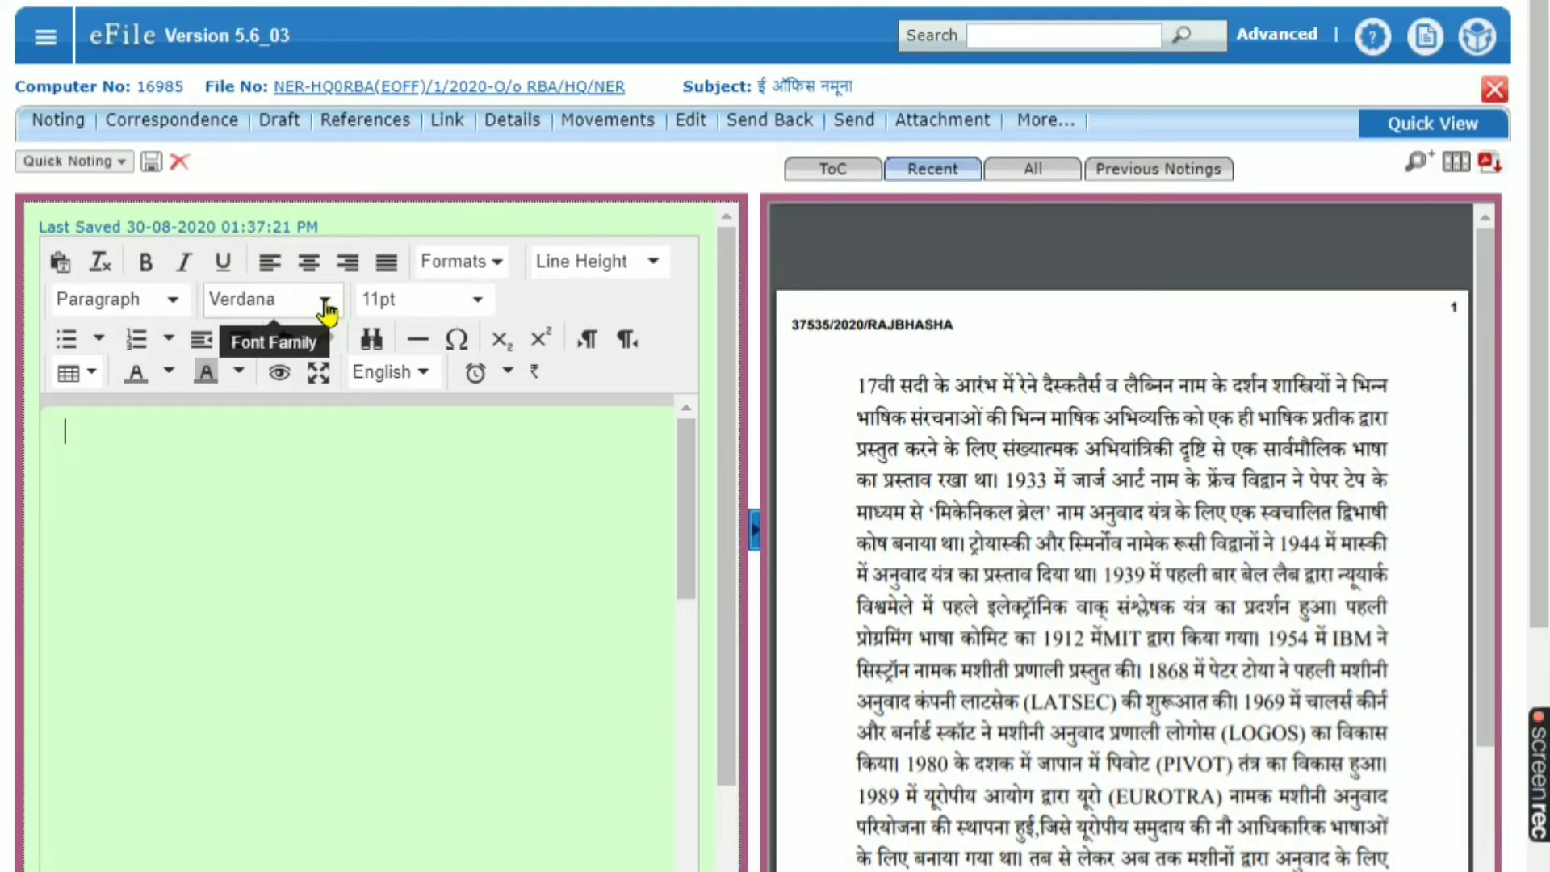
# - Set the new green note's font to Mangal at 13pt
pyautogui.click(325, 303)
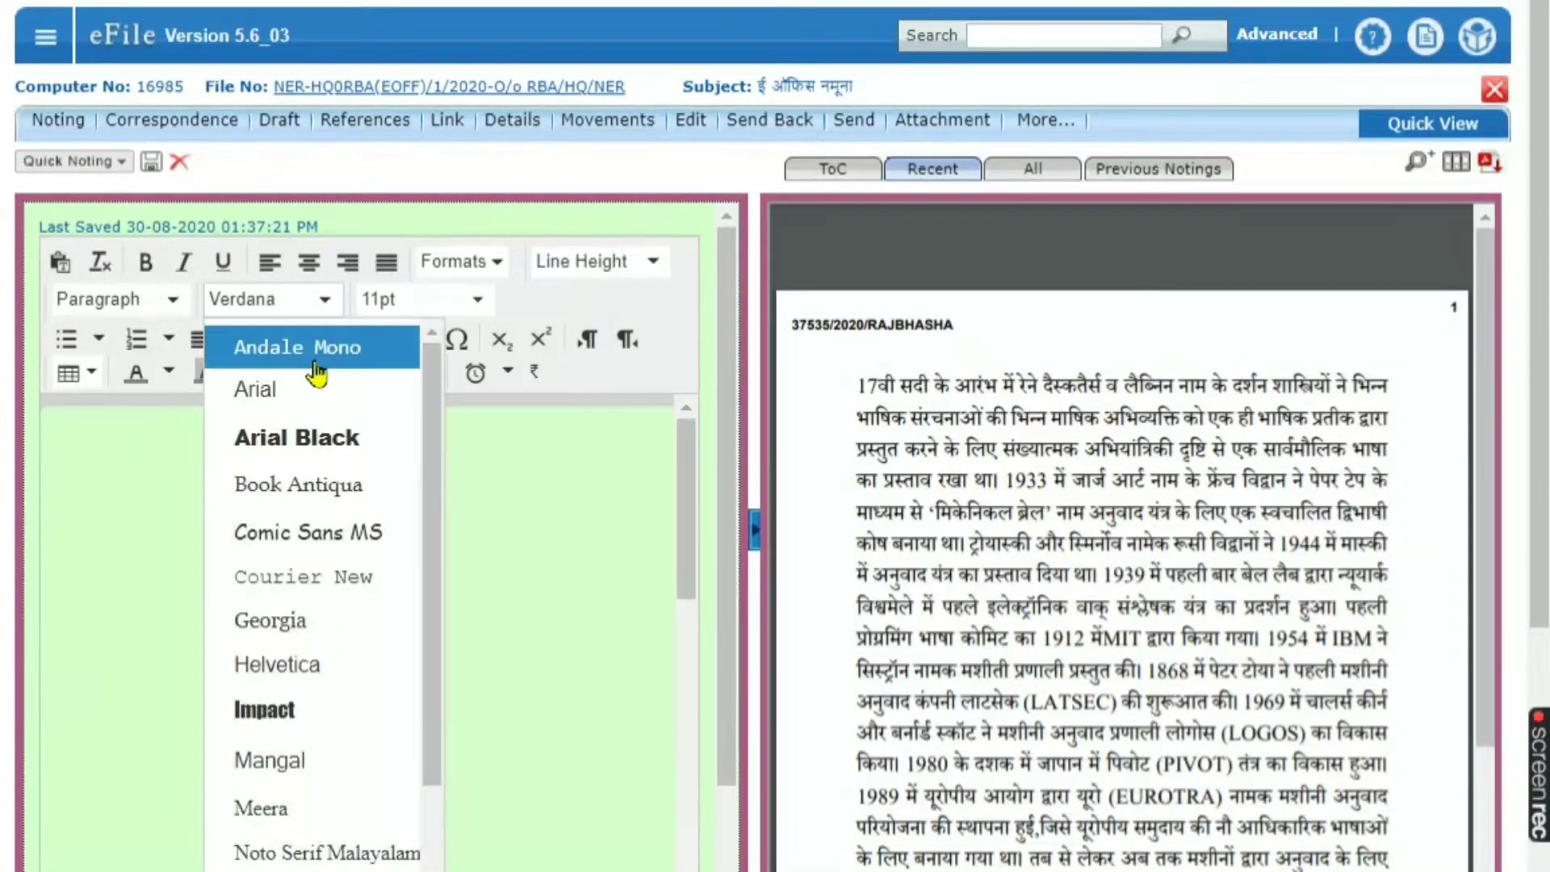
pyautogui.click(269, 767)
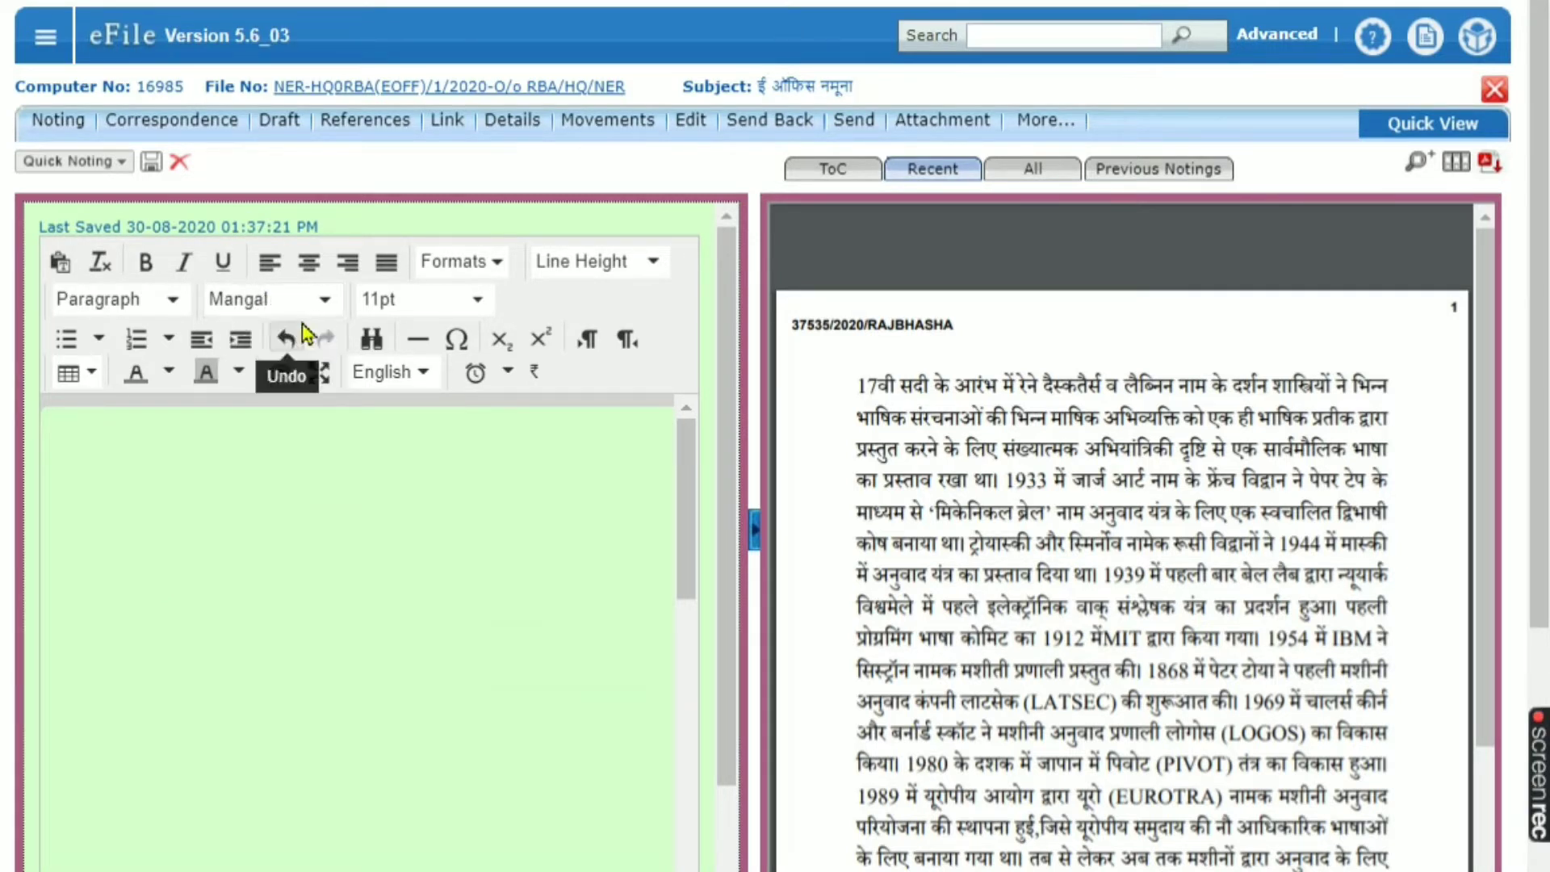
pyautogui.click(476, 304)
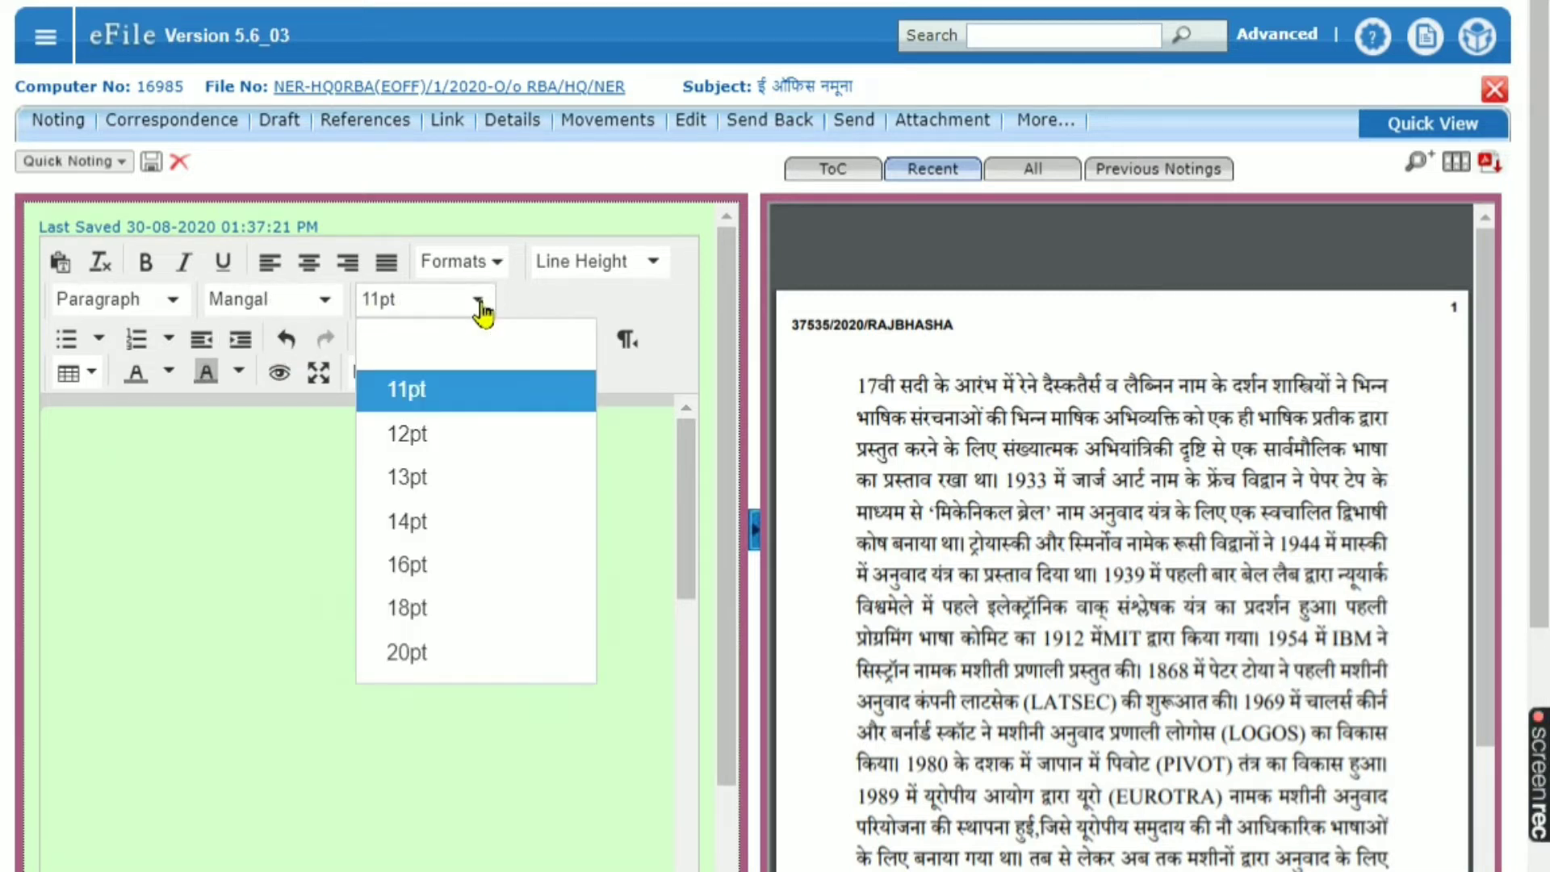
pyautogui.click(411, 481)
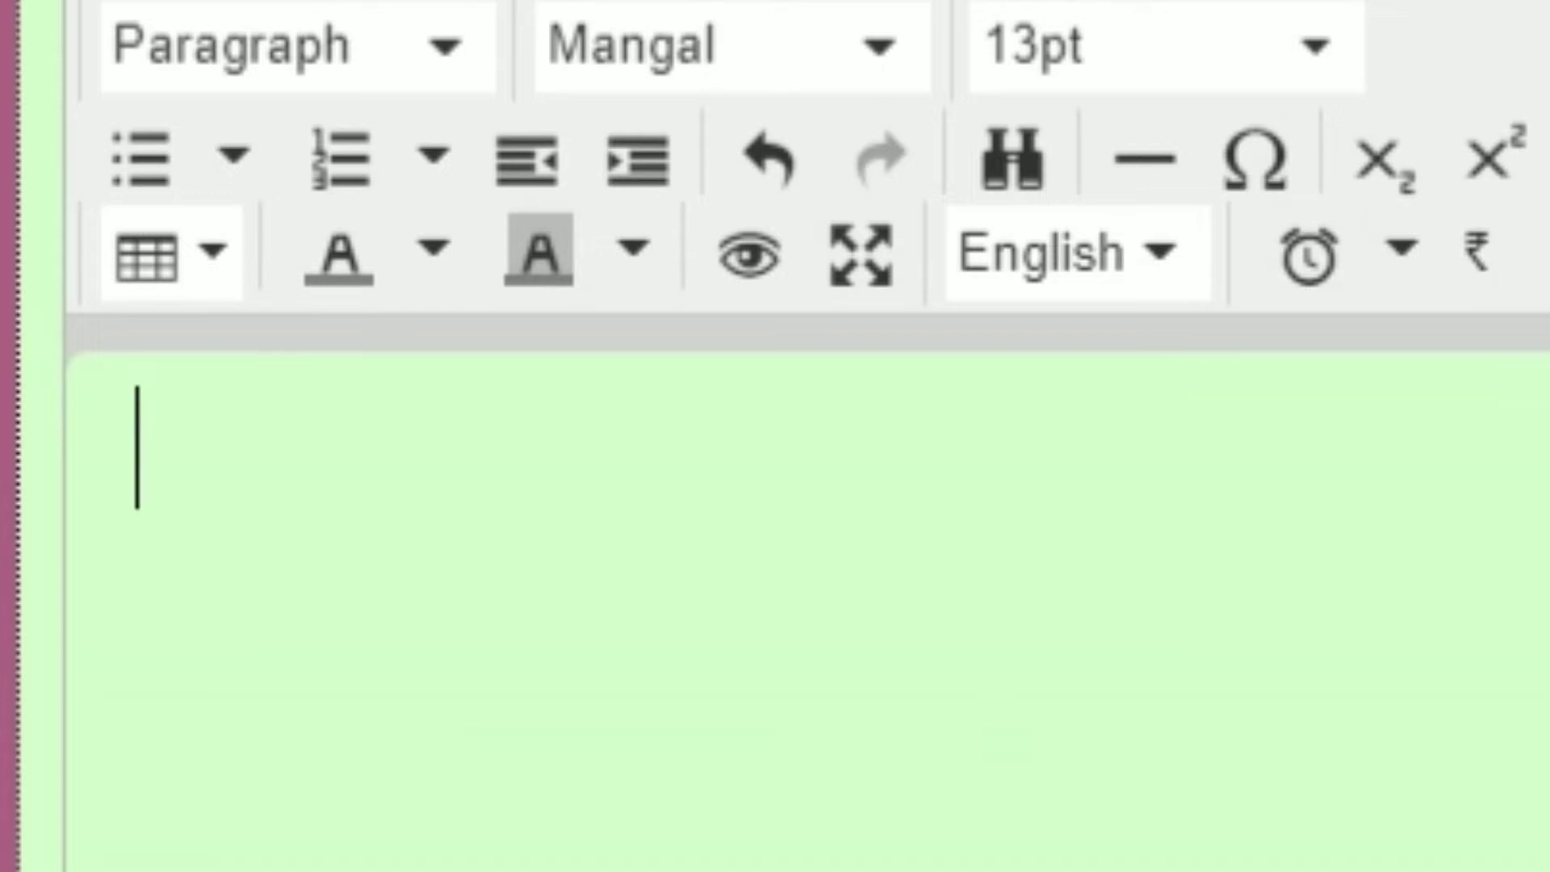
# - Write the heading "नोट" and the subject line "विषयः एक कंप्यूटर के क्रय के संबंध में" in the note
pyautogui.write('v')
pyautogui.press('BackSpace')
pyautogui.write('नोट')
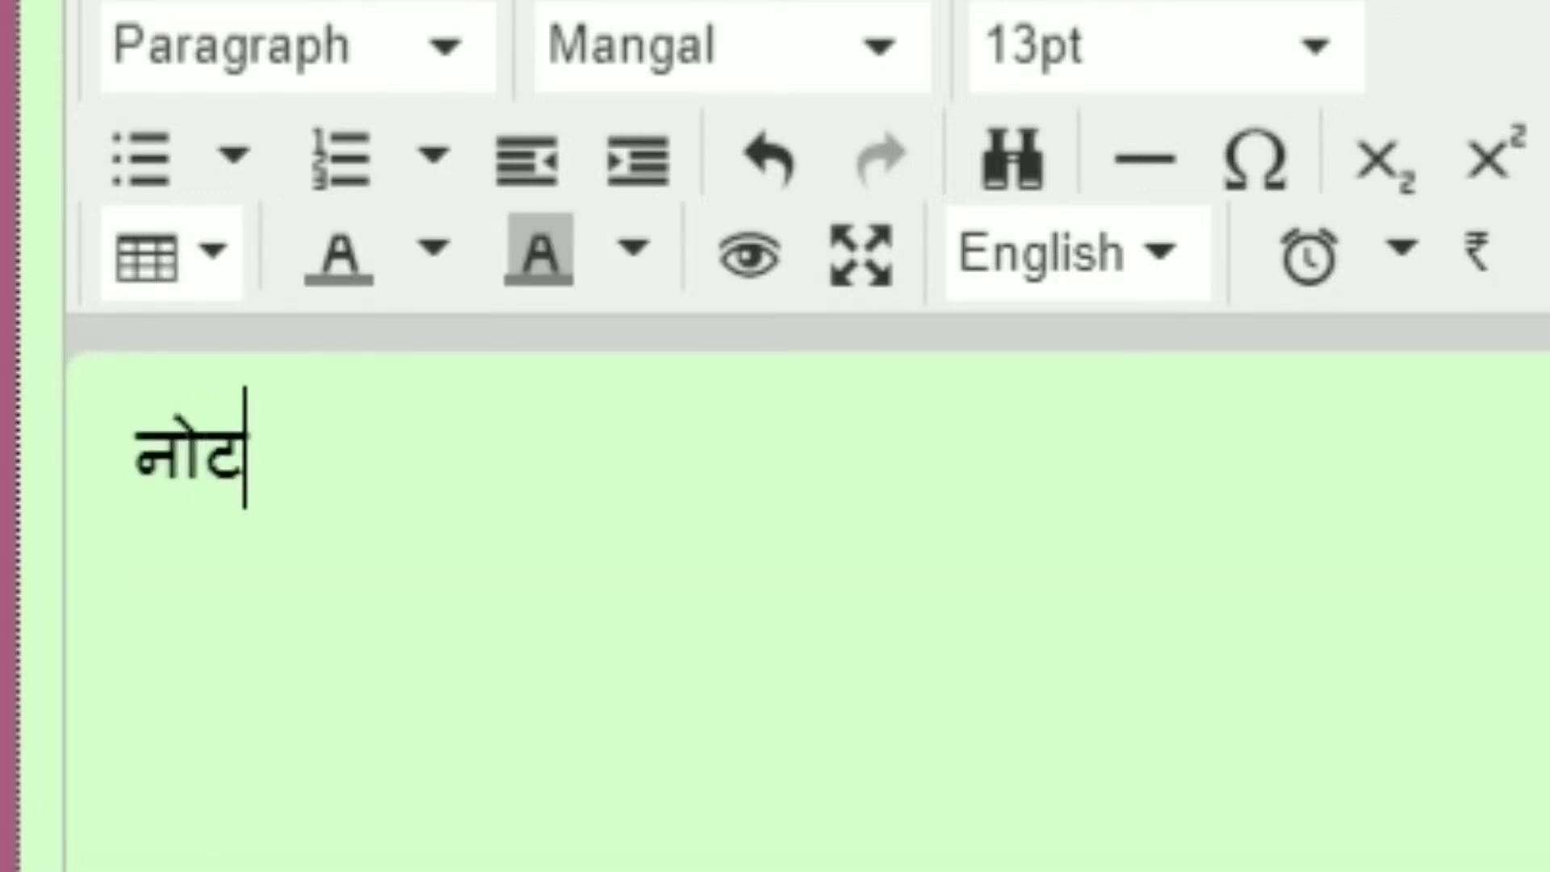
pyautogui.press('Return')
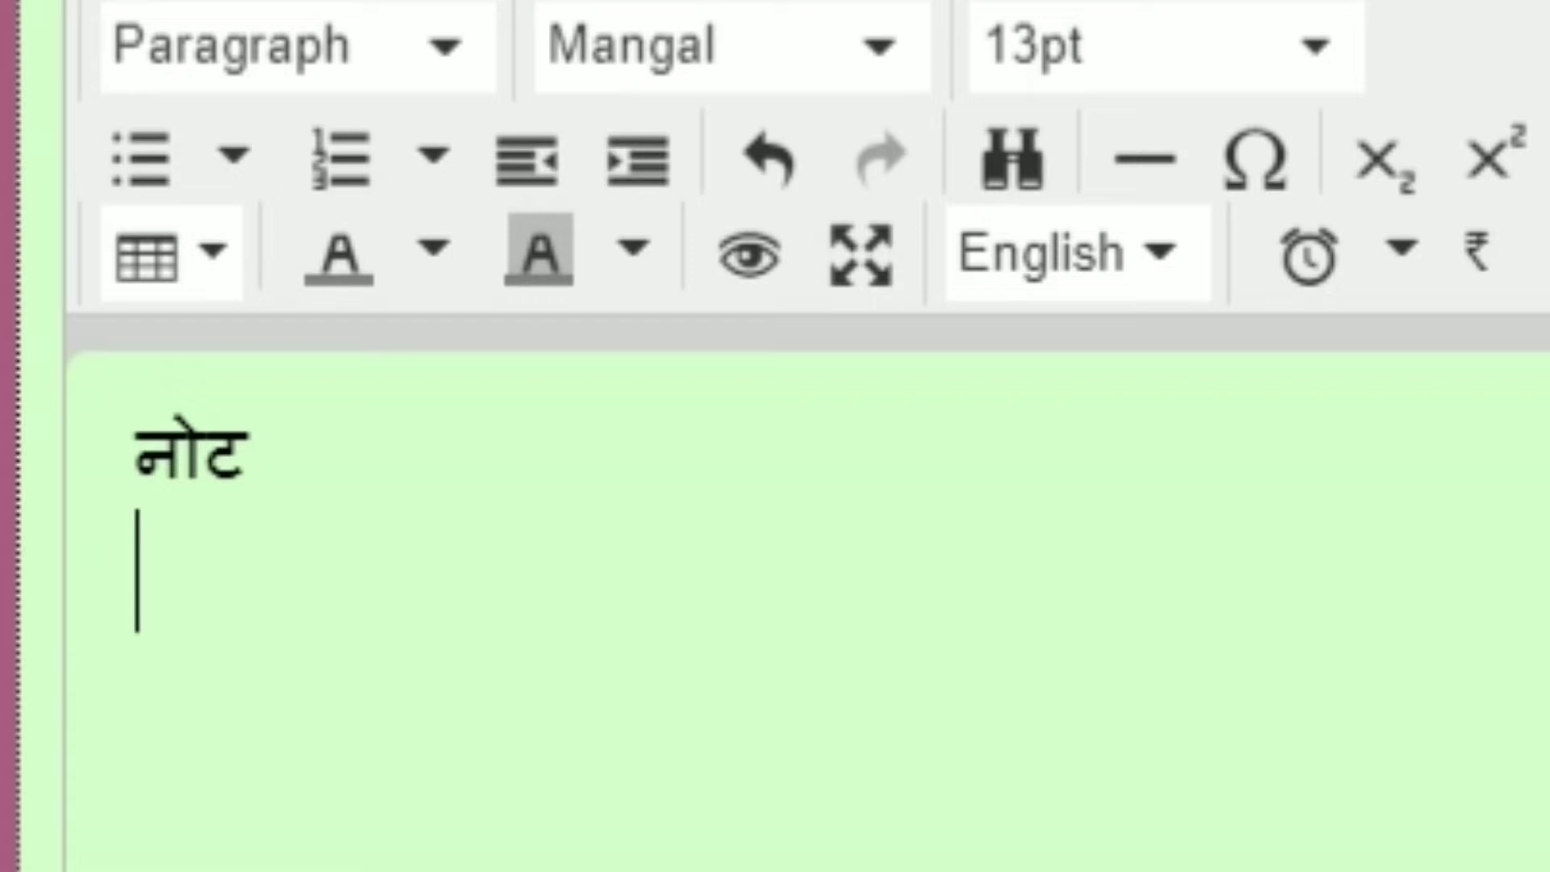
pyautogui.write('विषय')
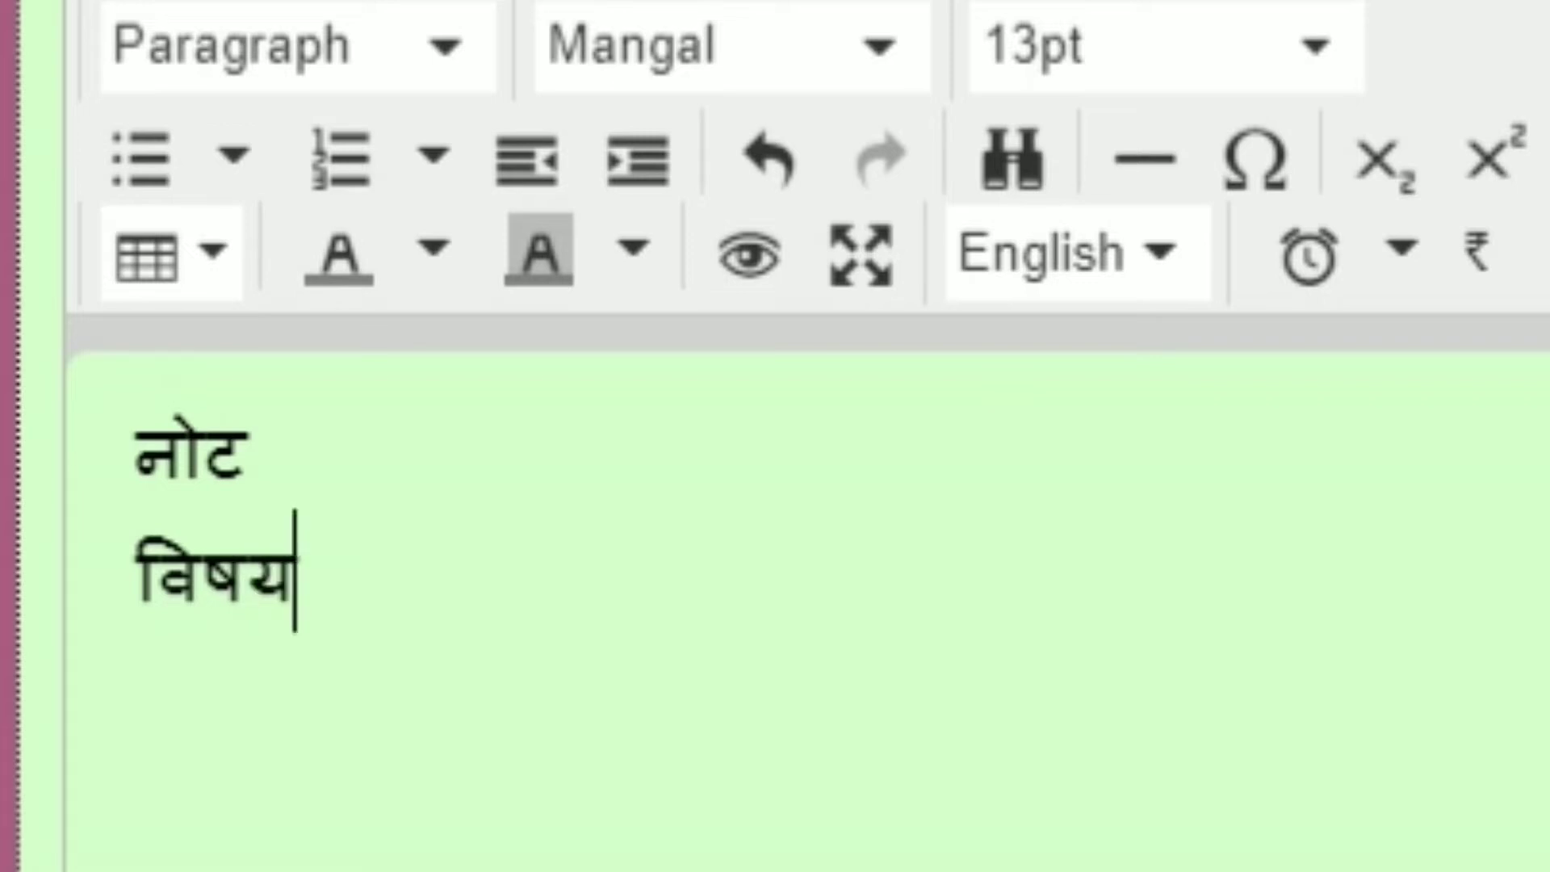
pyautogui.write('ः एक')
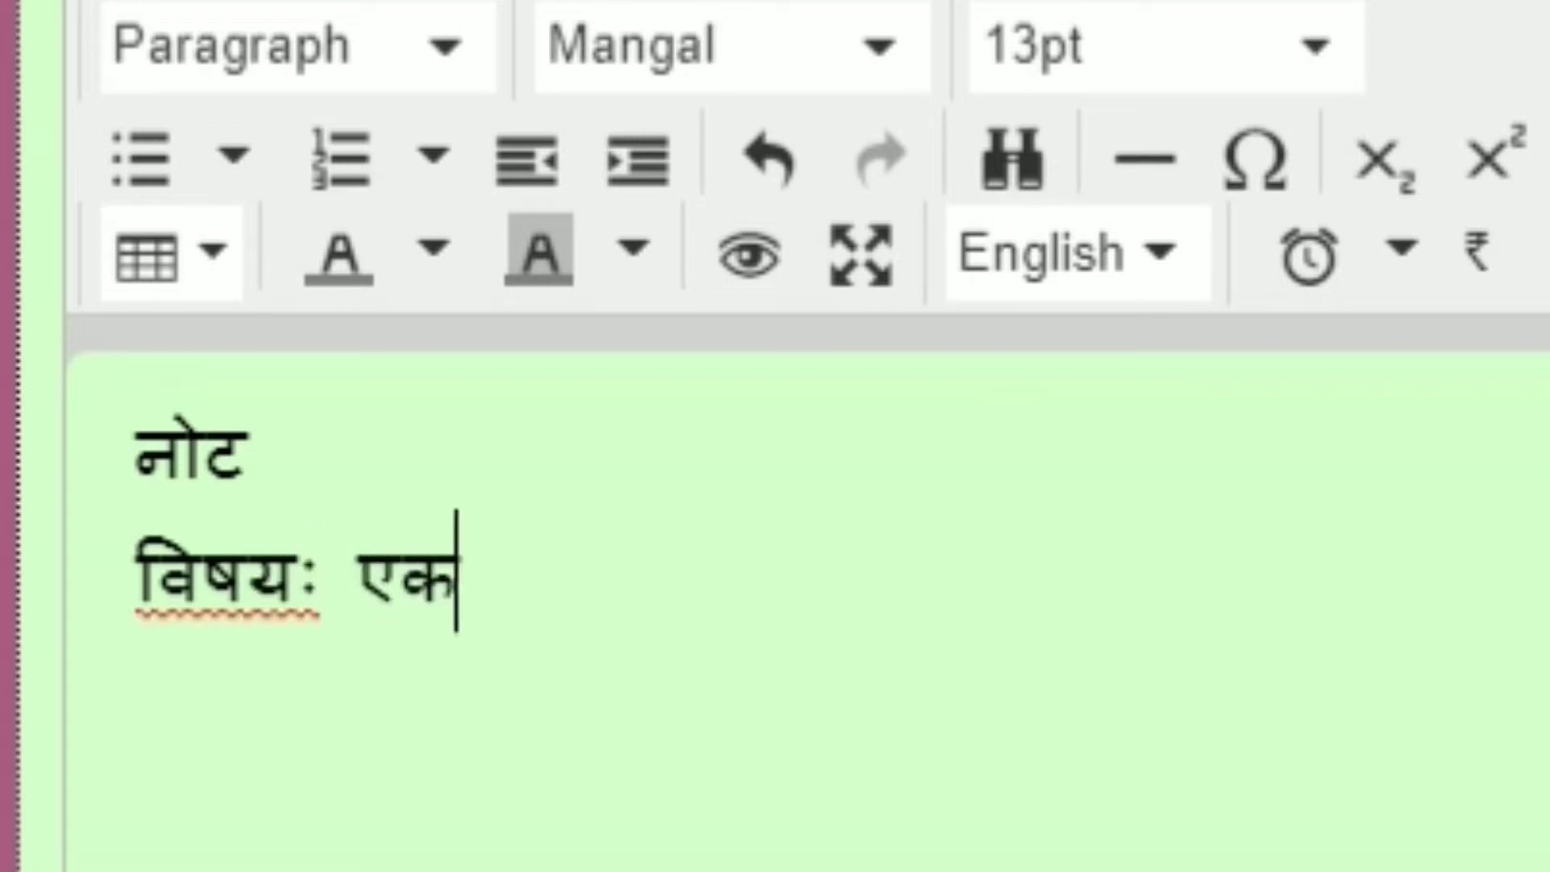
pyautogui.write(' कंप्य')
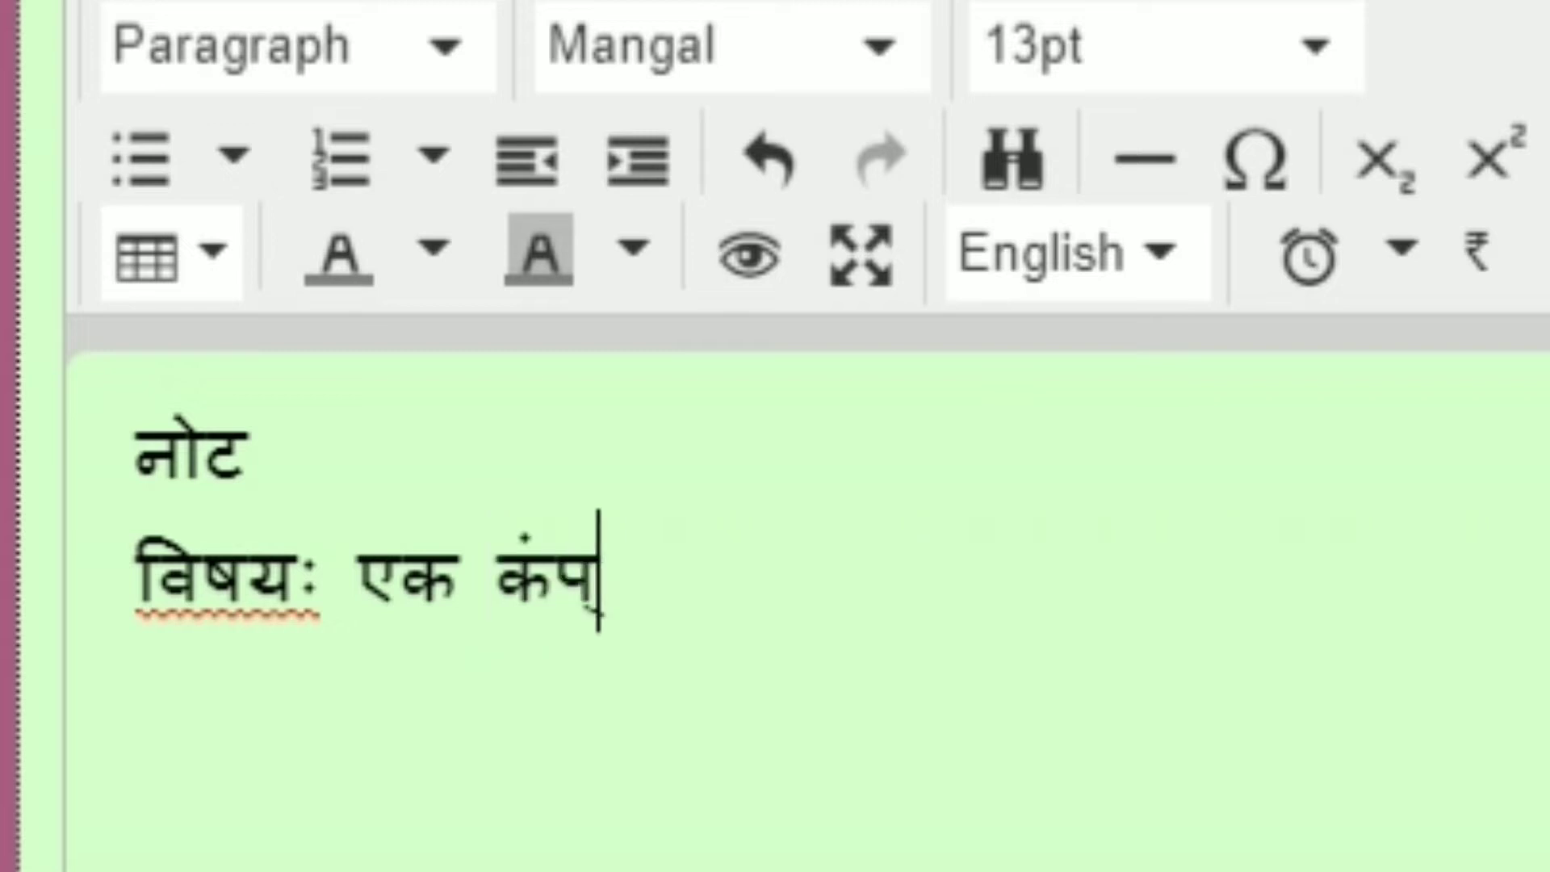
pyautogui.write('ूटर ')
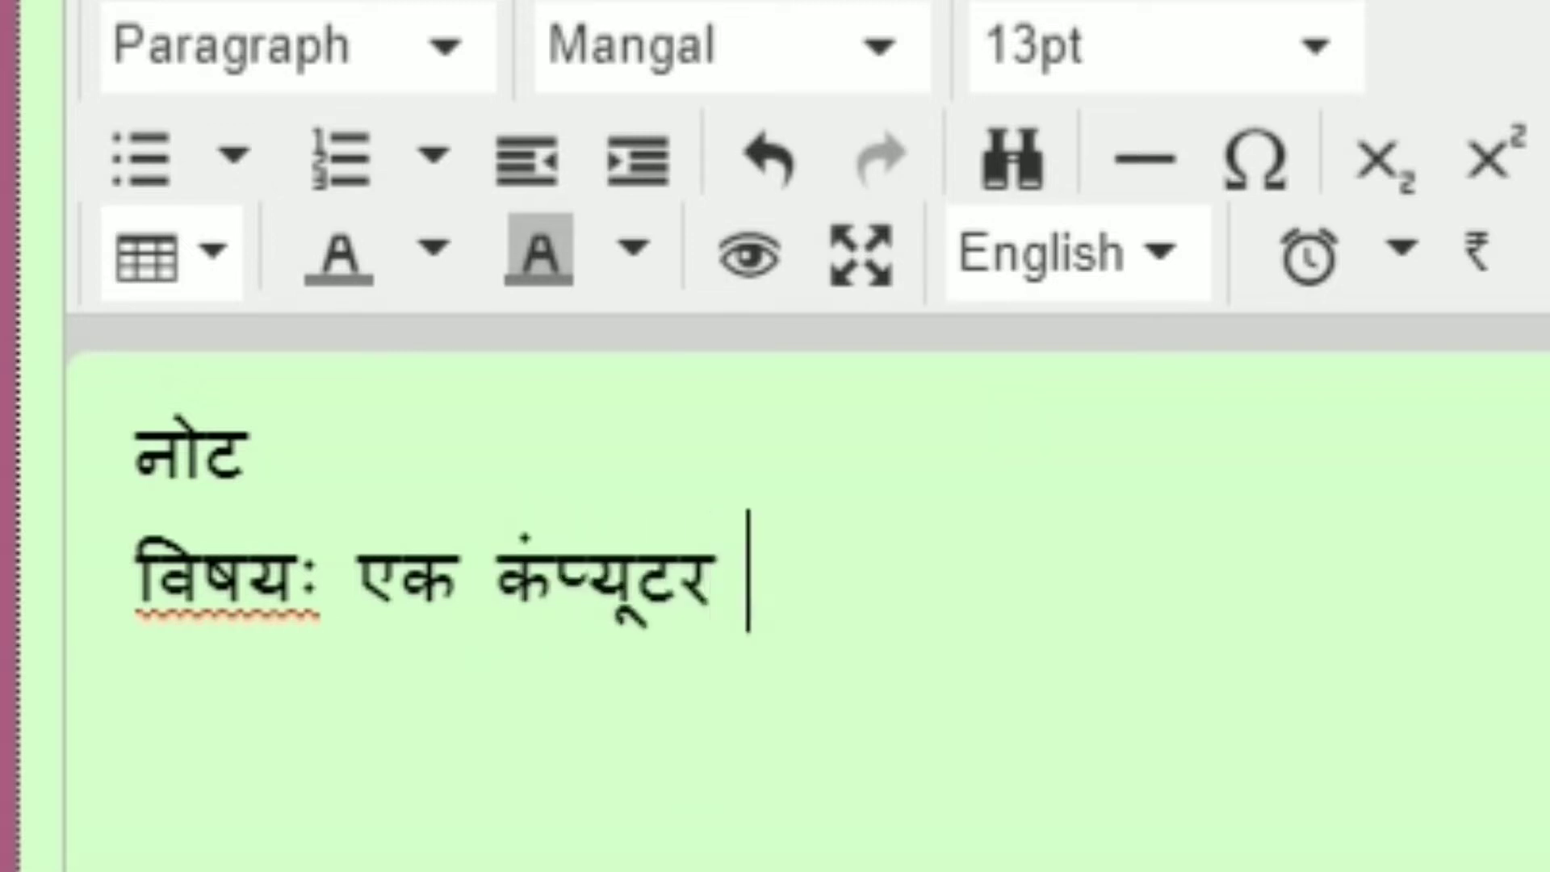
pyautogui.write('के क्र')
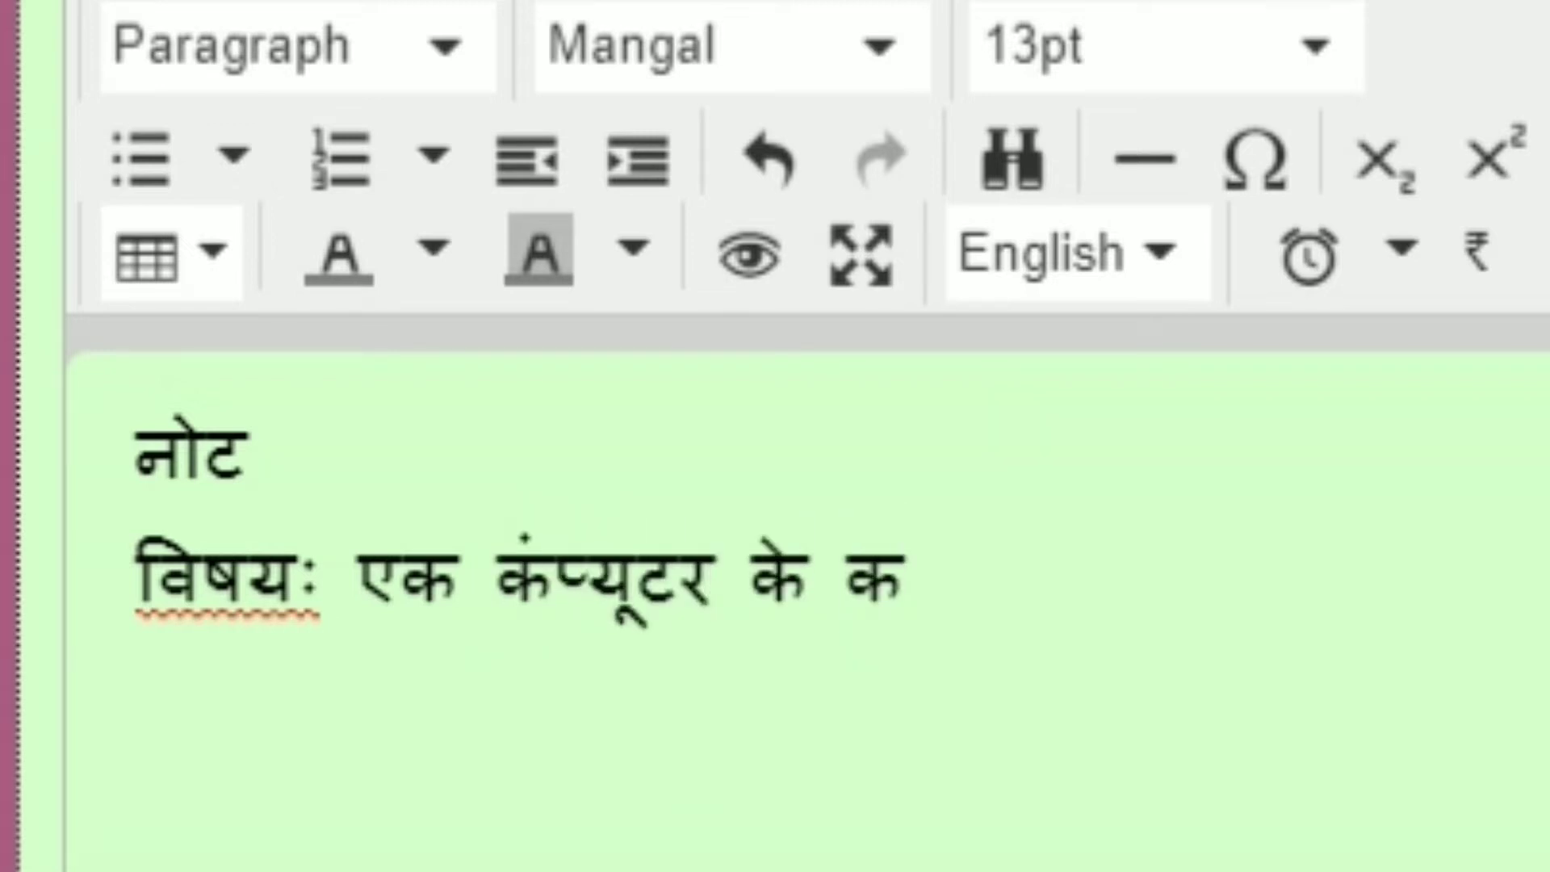
pyautogui.write('य के')
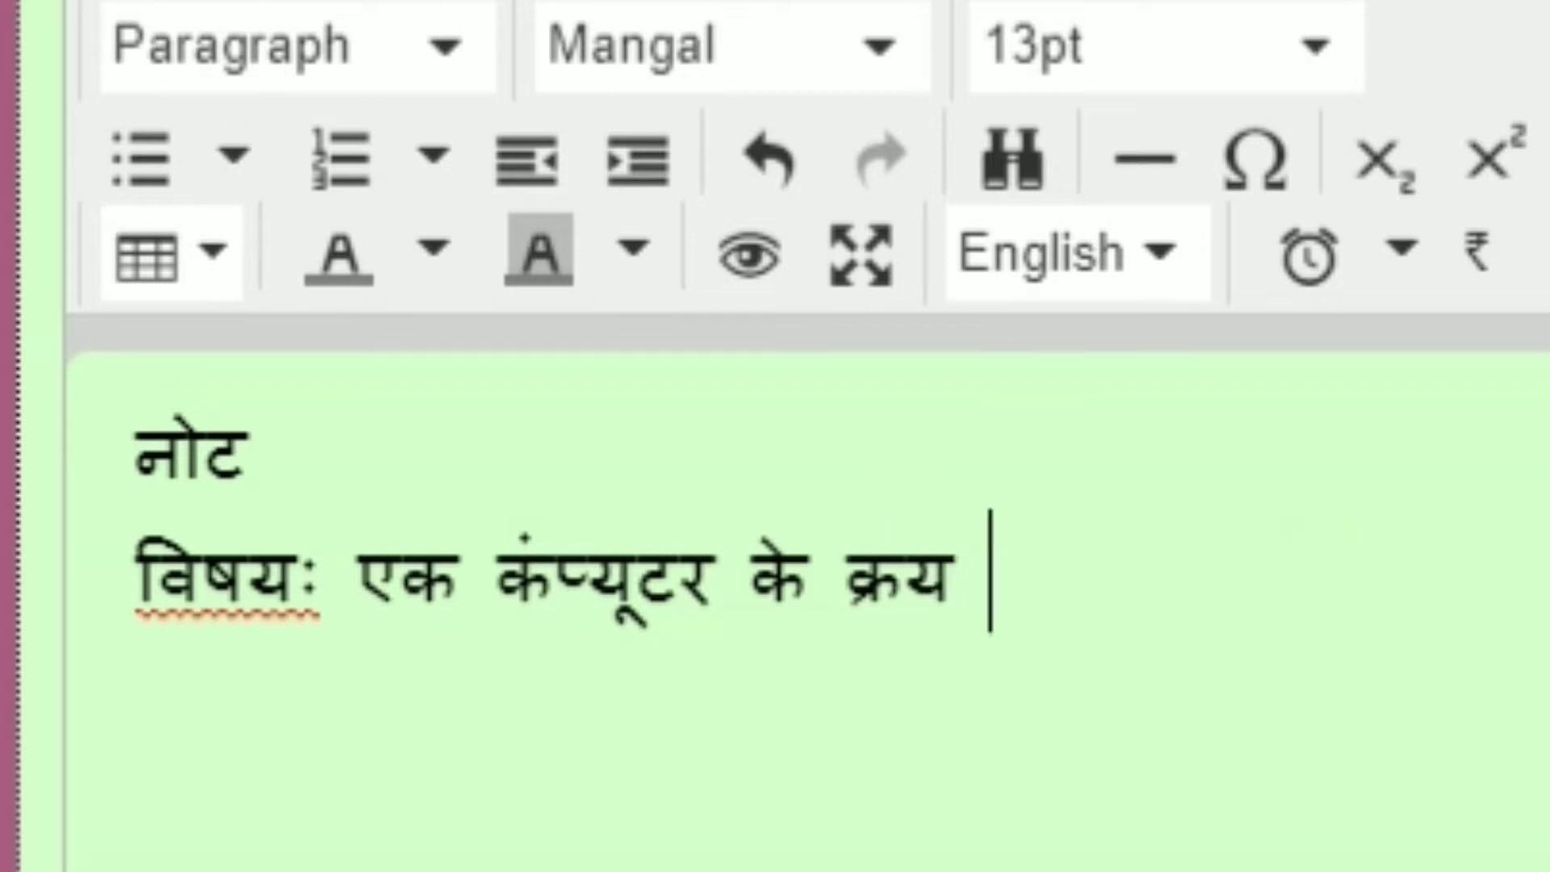
pyautogui.write(' संबंध म')
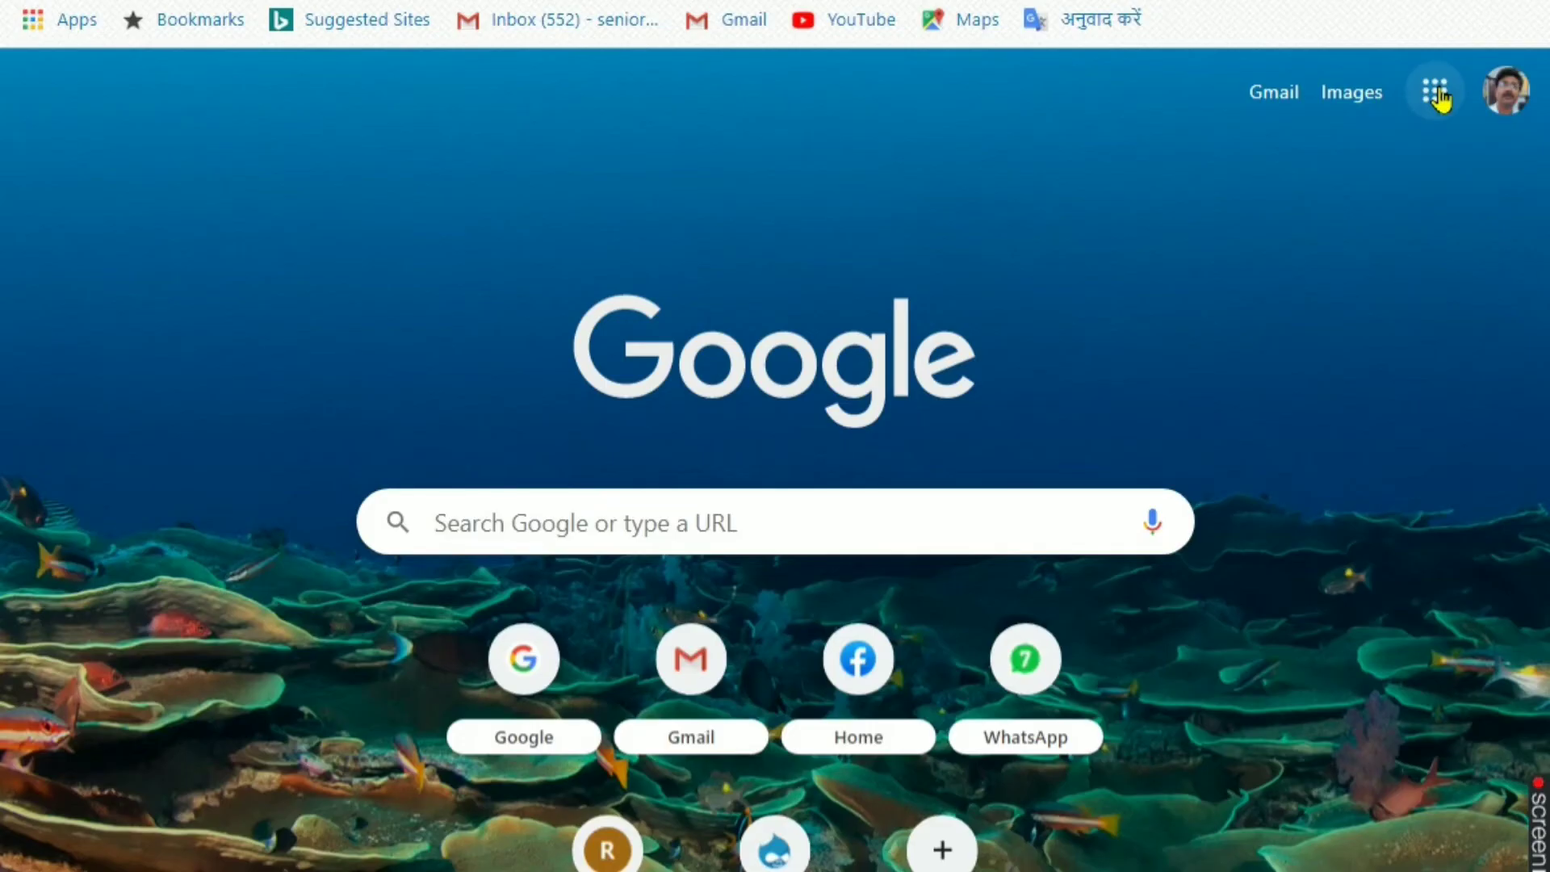
# - Switch to Google Docs from the Google apps list and create a blank document
pyautogui.click(1437, 95)
pyautogui.scroll(-5, 1247, 617)
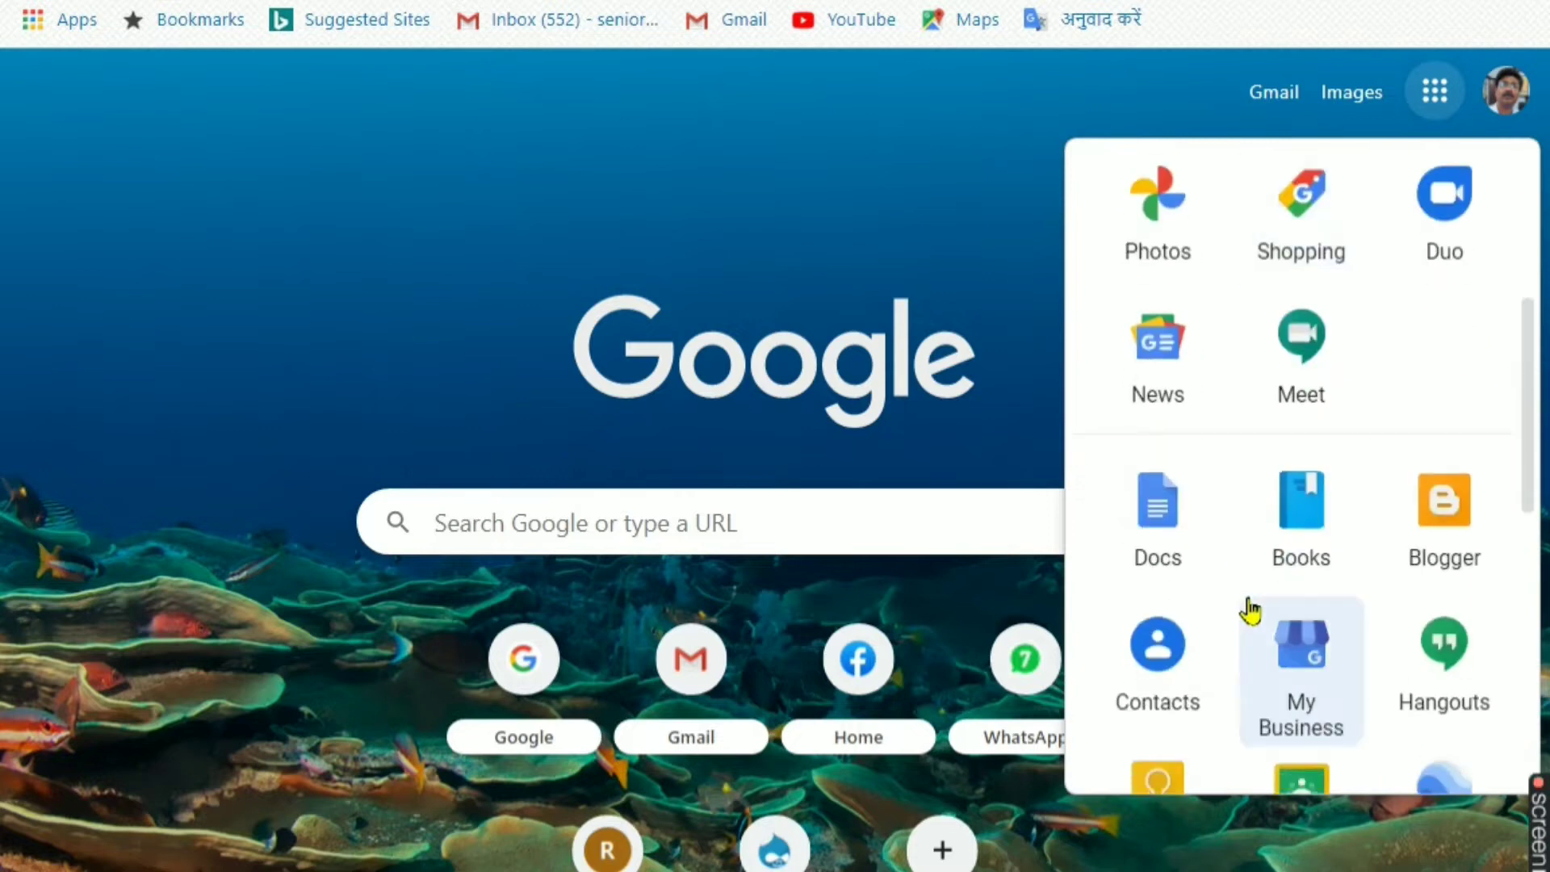
pyautogui.click(1158, 502)
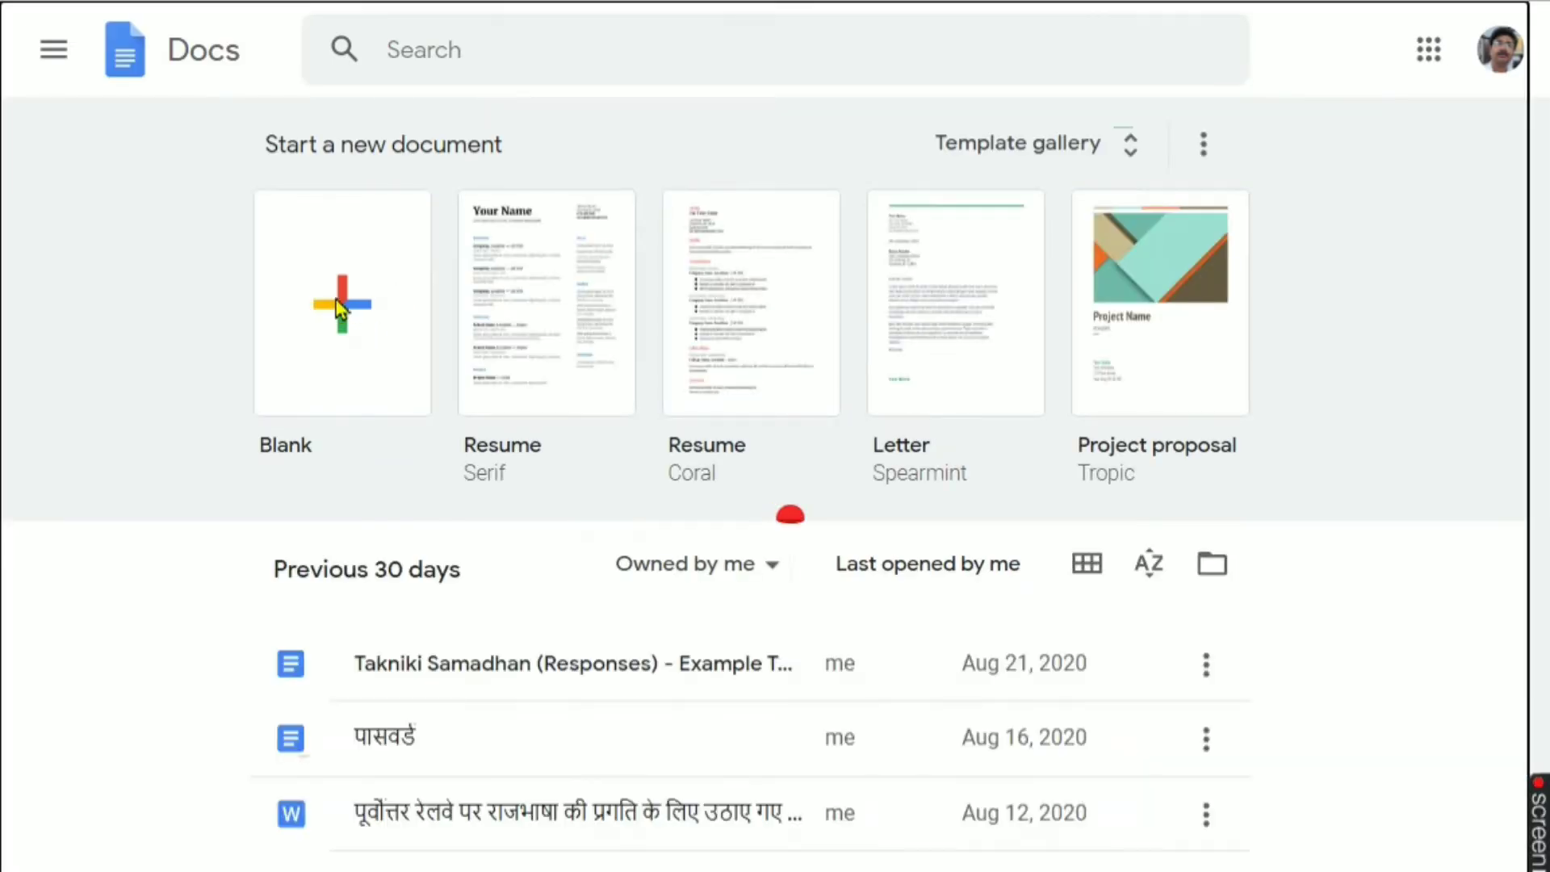
pyautogui.click(340, 309)
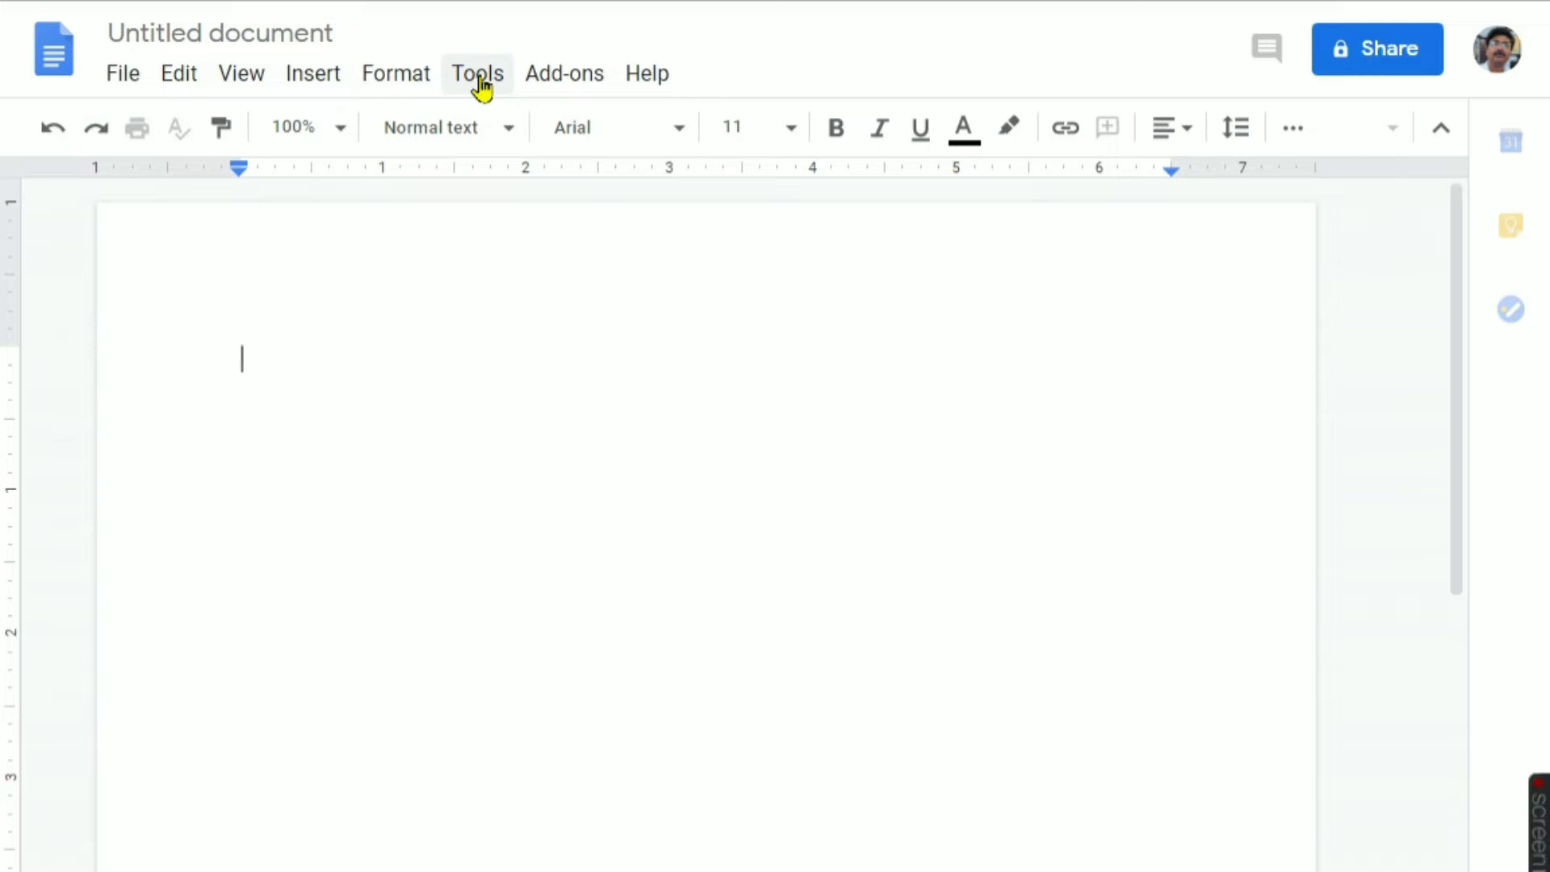
# - Turn on voice typing with the language हिन्दी, dictate a short Hindi passage into the document, and stop the dictation
pyautogui.click(479, 81)
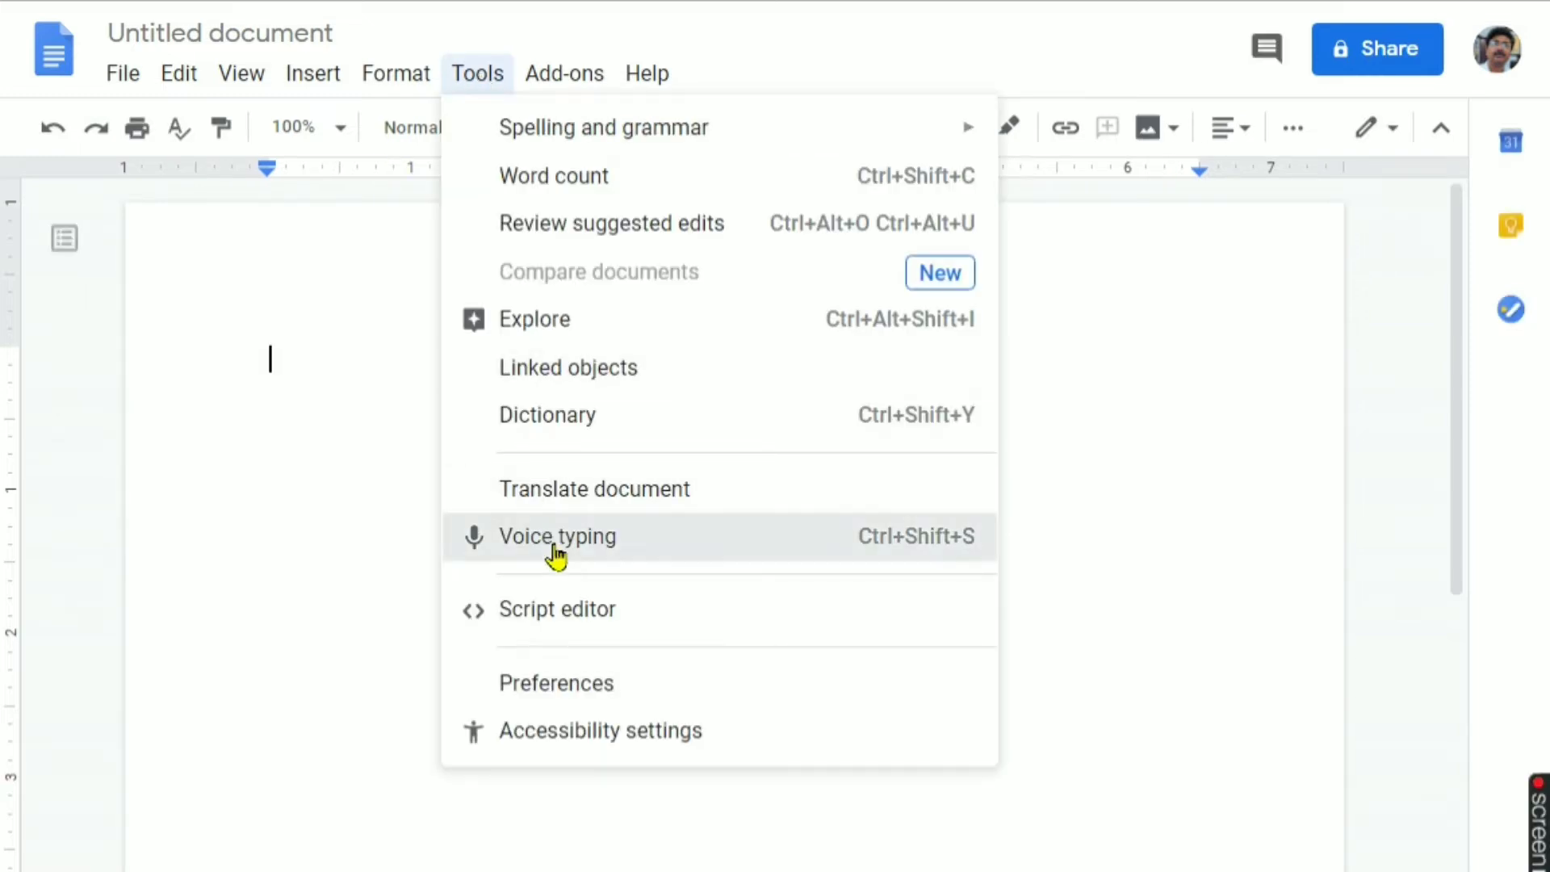
pyautogui.click(556, 537)
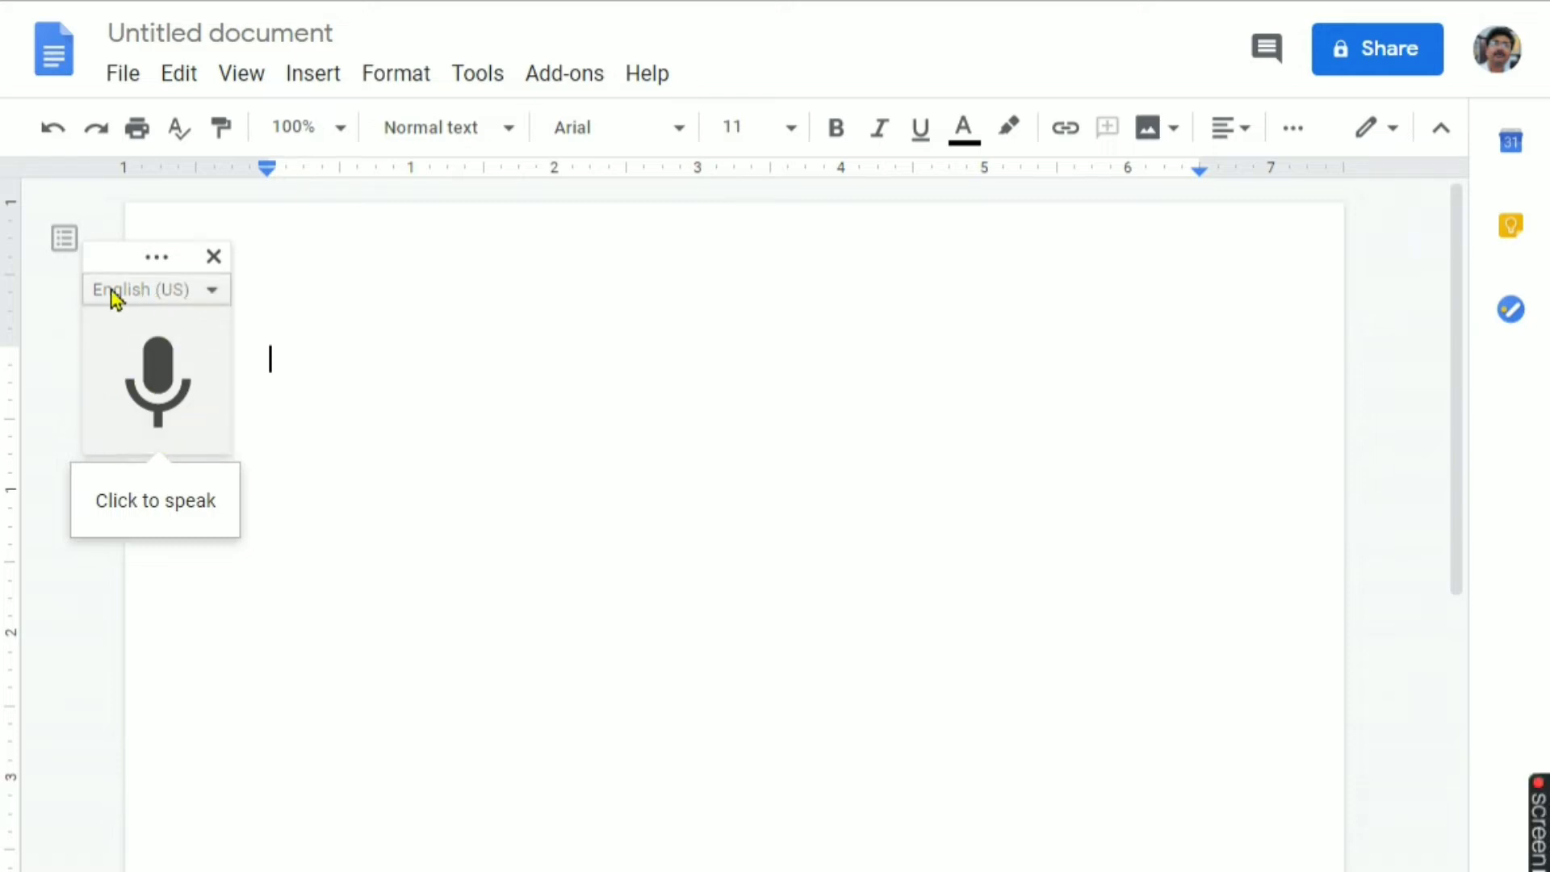
pyautogui.click(210, 292)
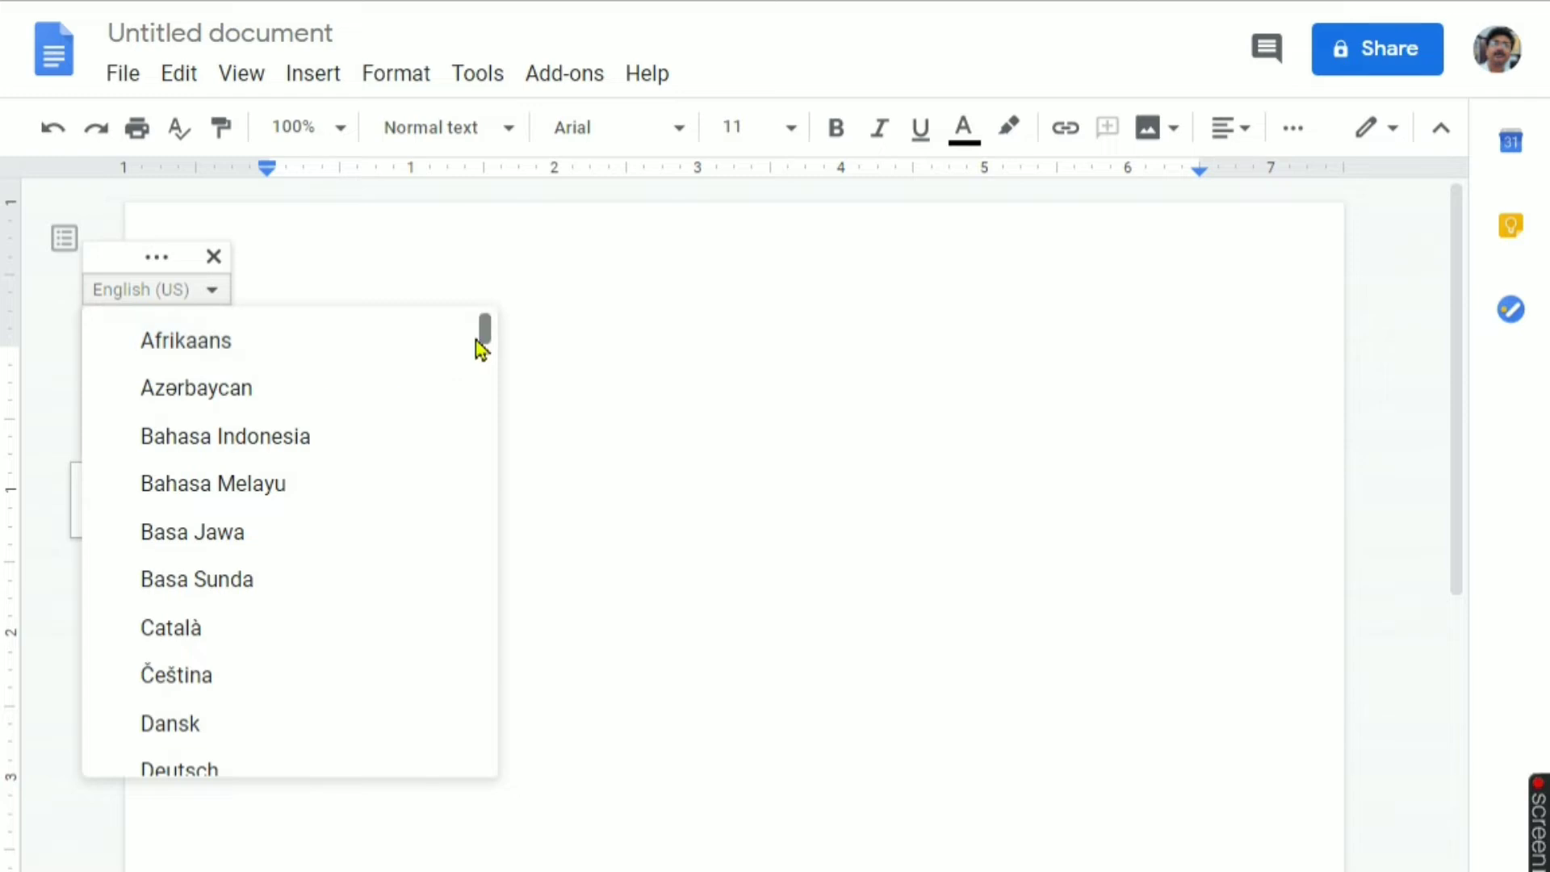
pyautogui.moveTo(485, 335); pyautogui.dragTo(443, 691)
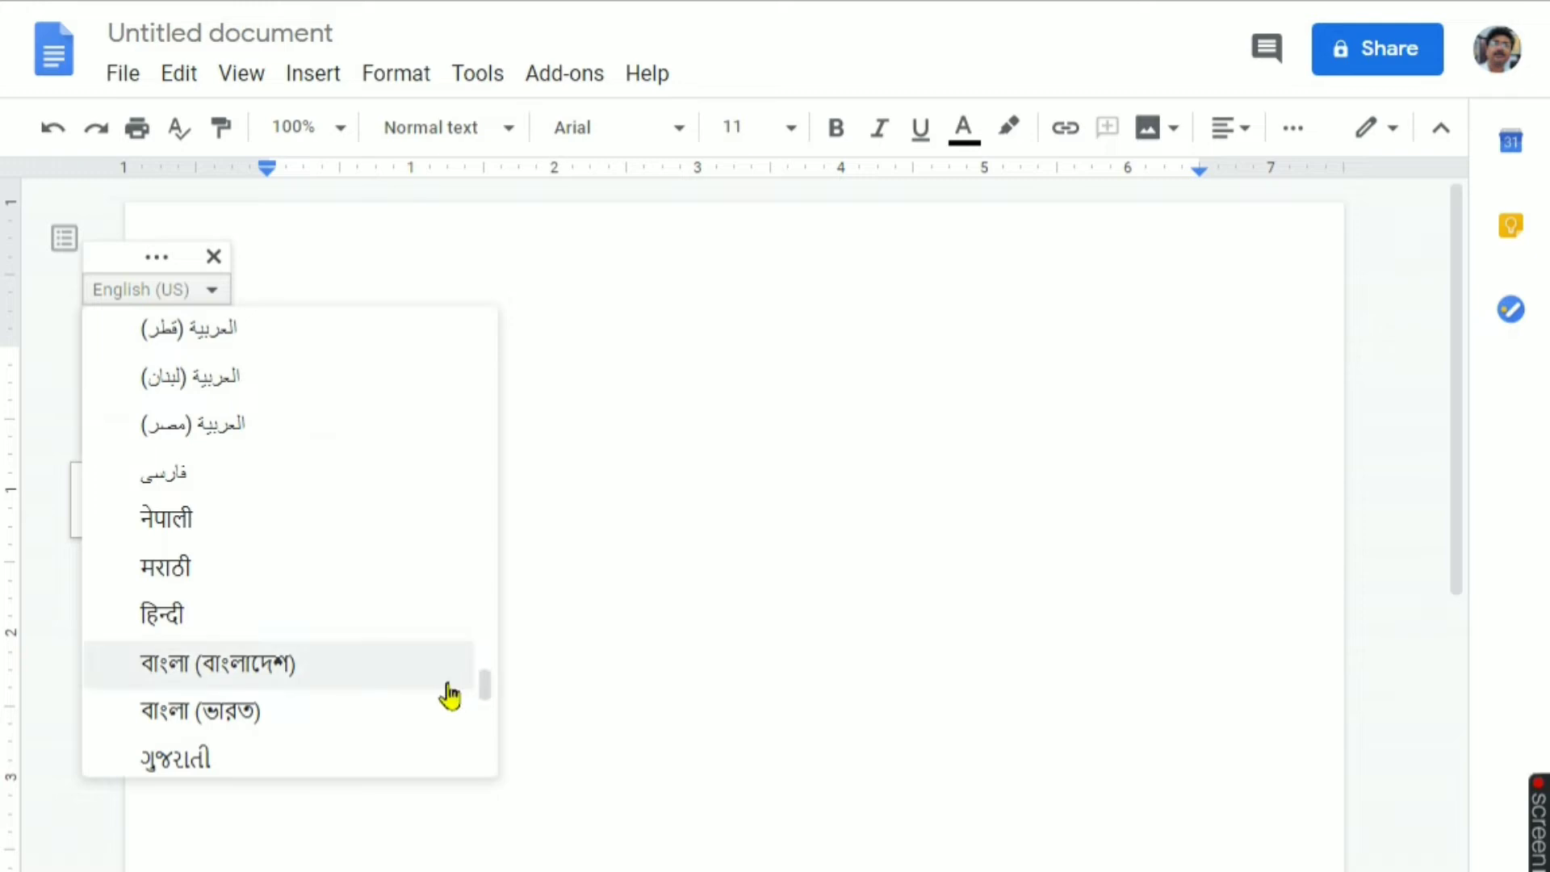
pyautogui.click(175, 615)
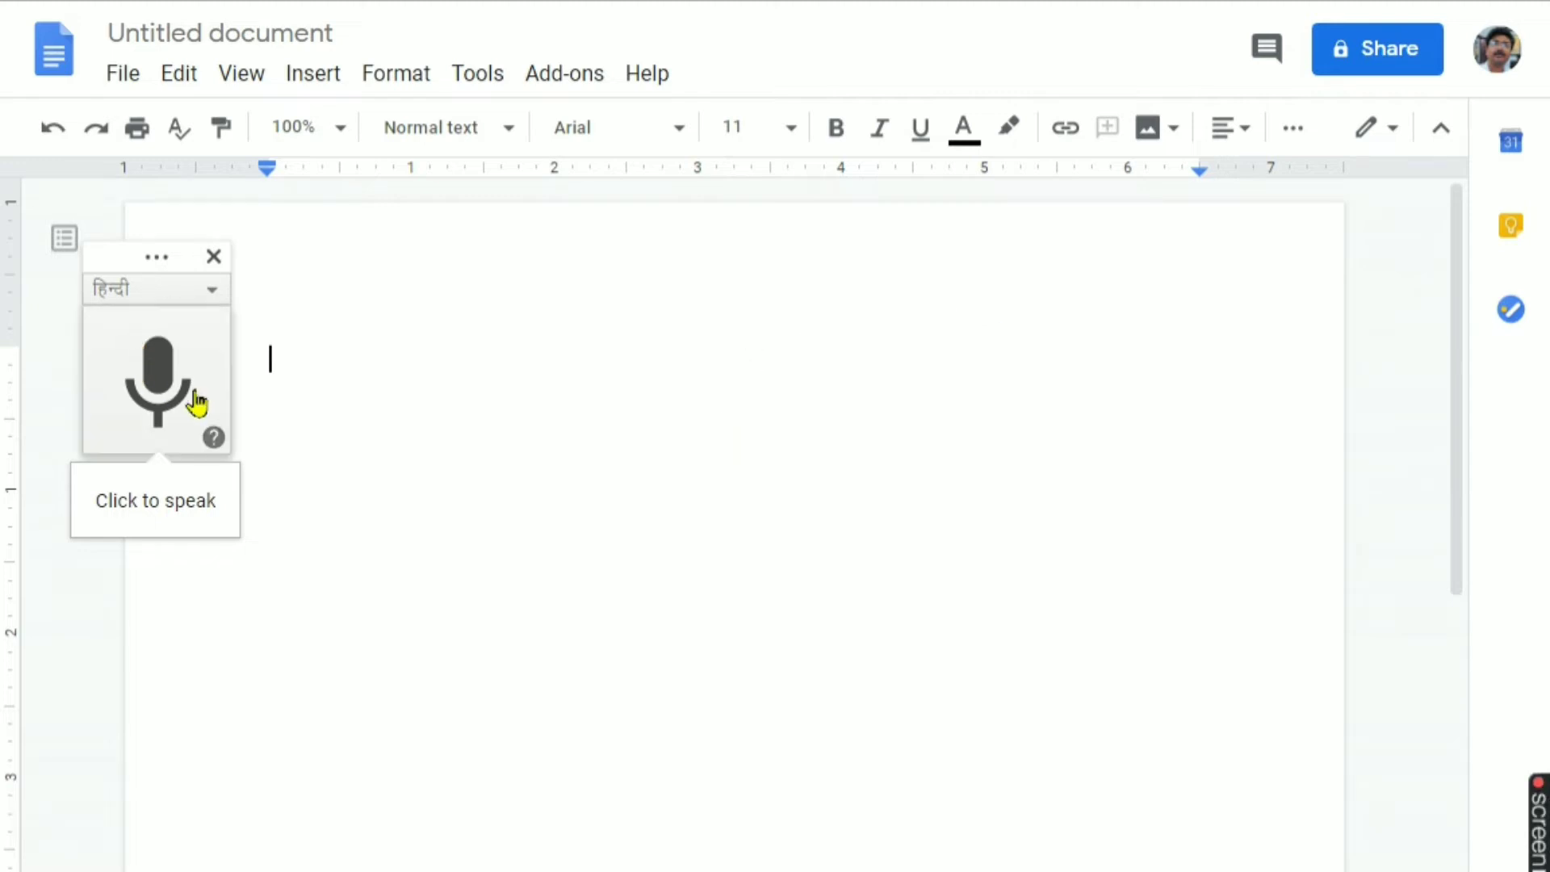
pyautogui.click(150, 376)
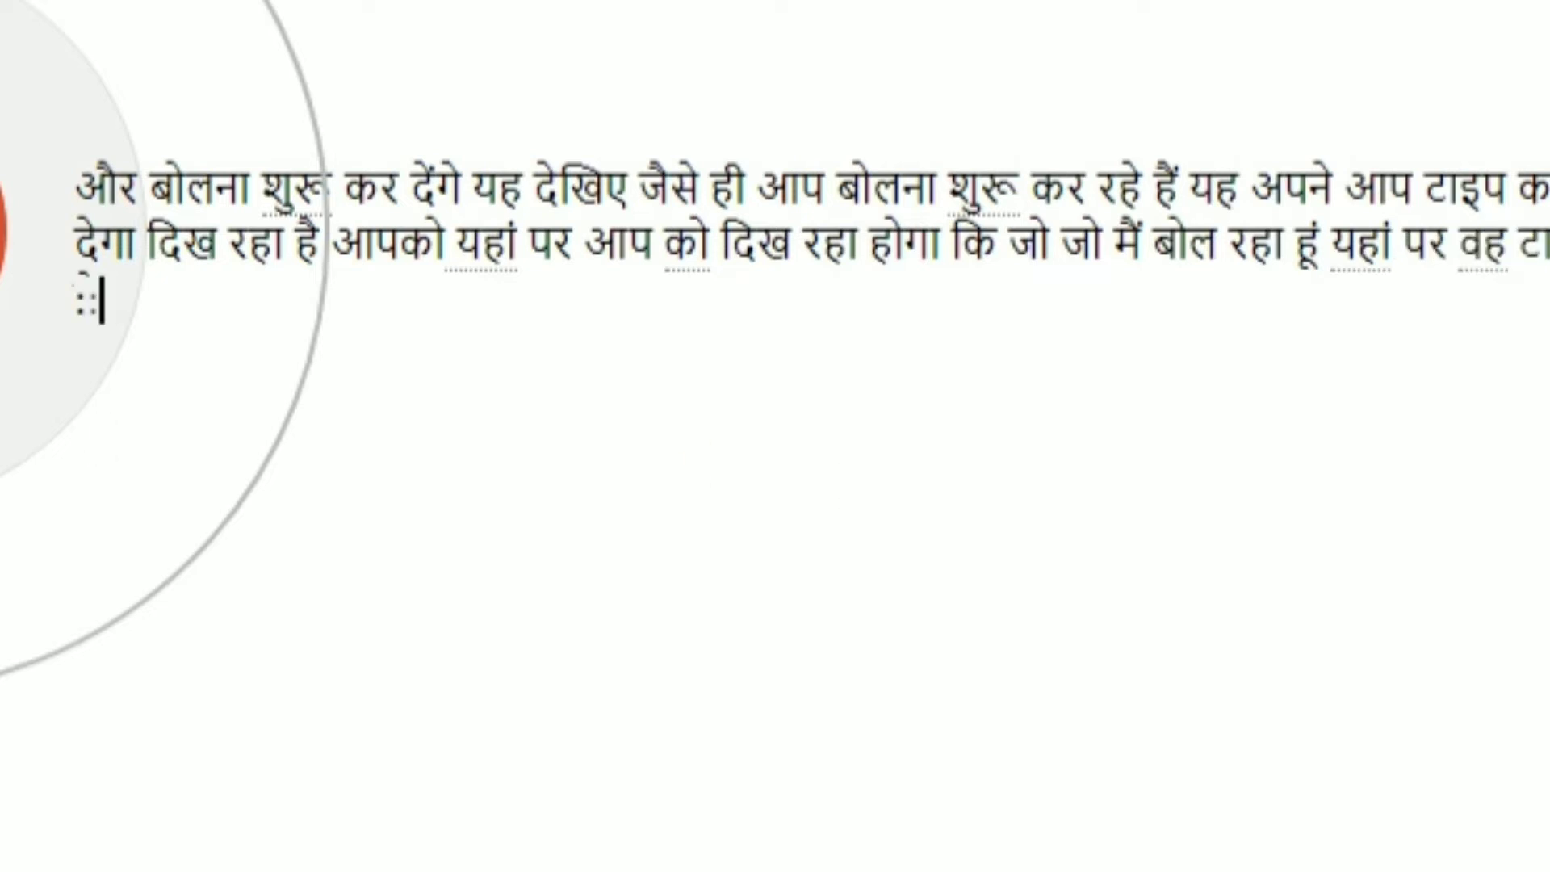
pyautogui.click(2, 234)
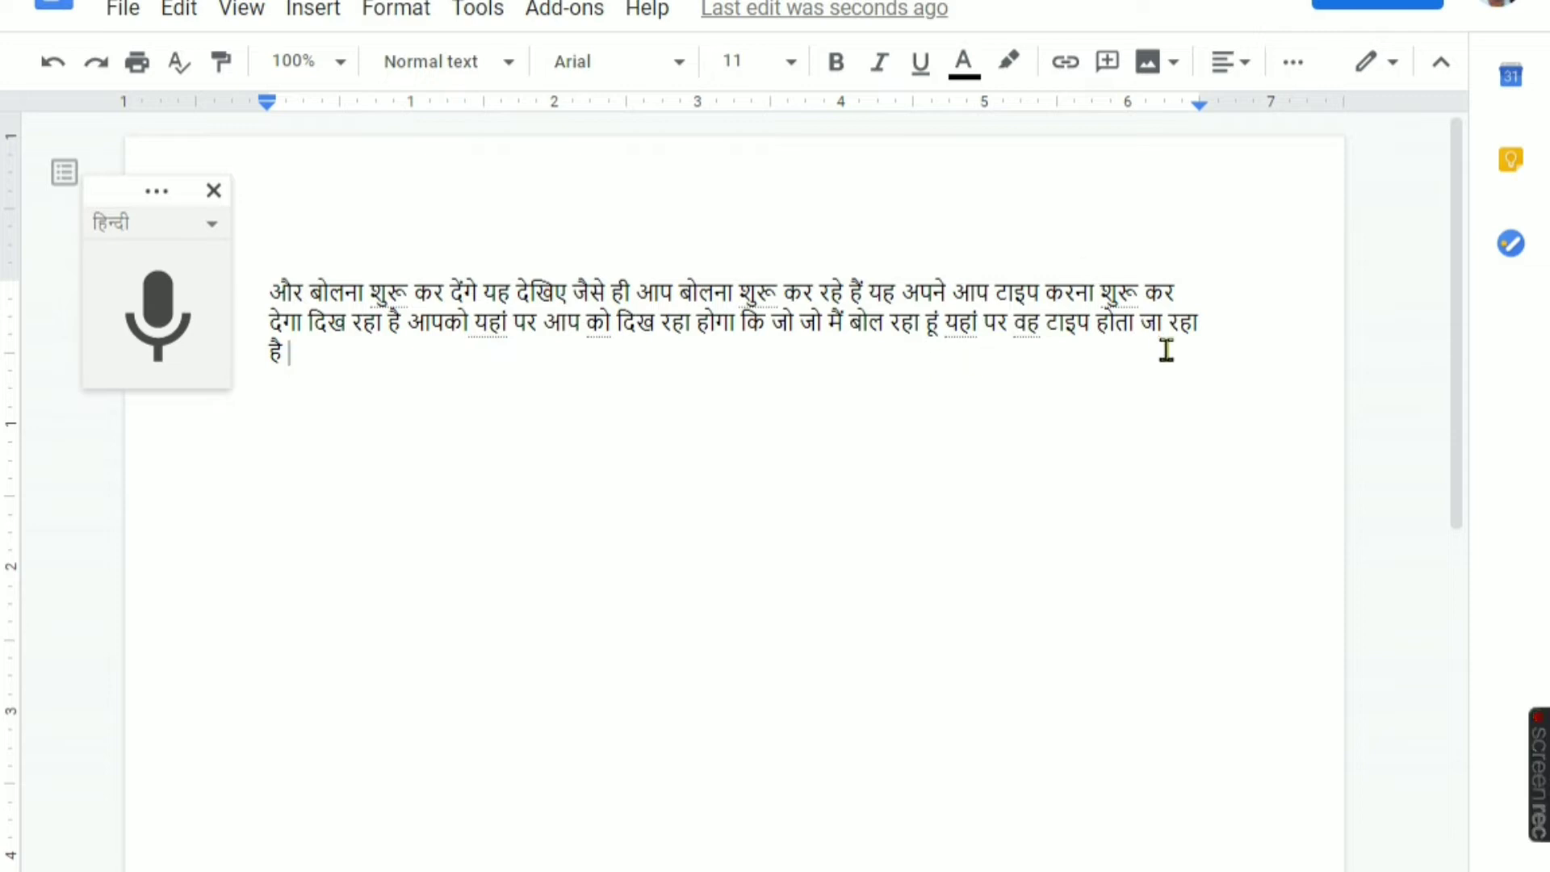
# - Copy the whole dictated passage and paste it into the eFile green note on a new line below the subject
pyautogui.click(271, 295)
pyautogui.moveTo(274, 300); pyautogui.dragTo(297, 353)
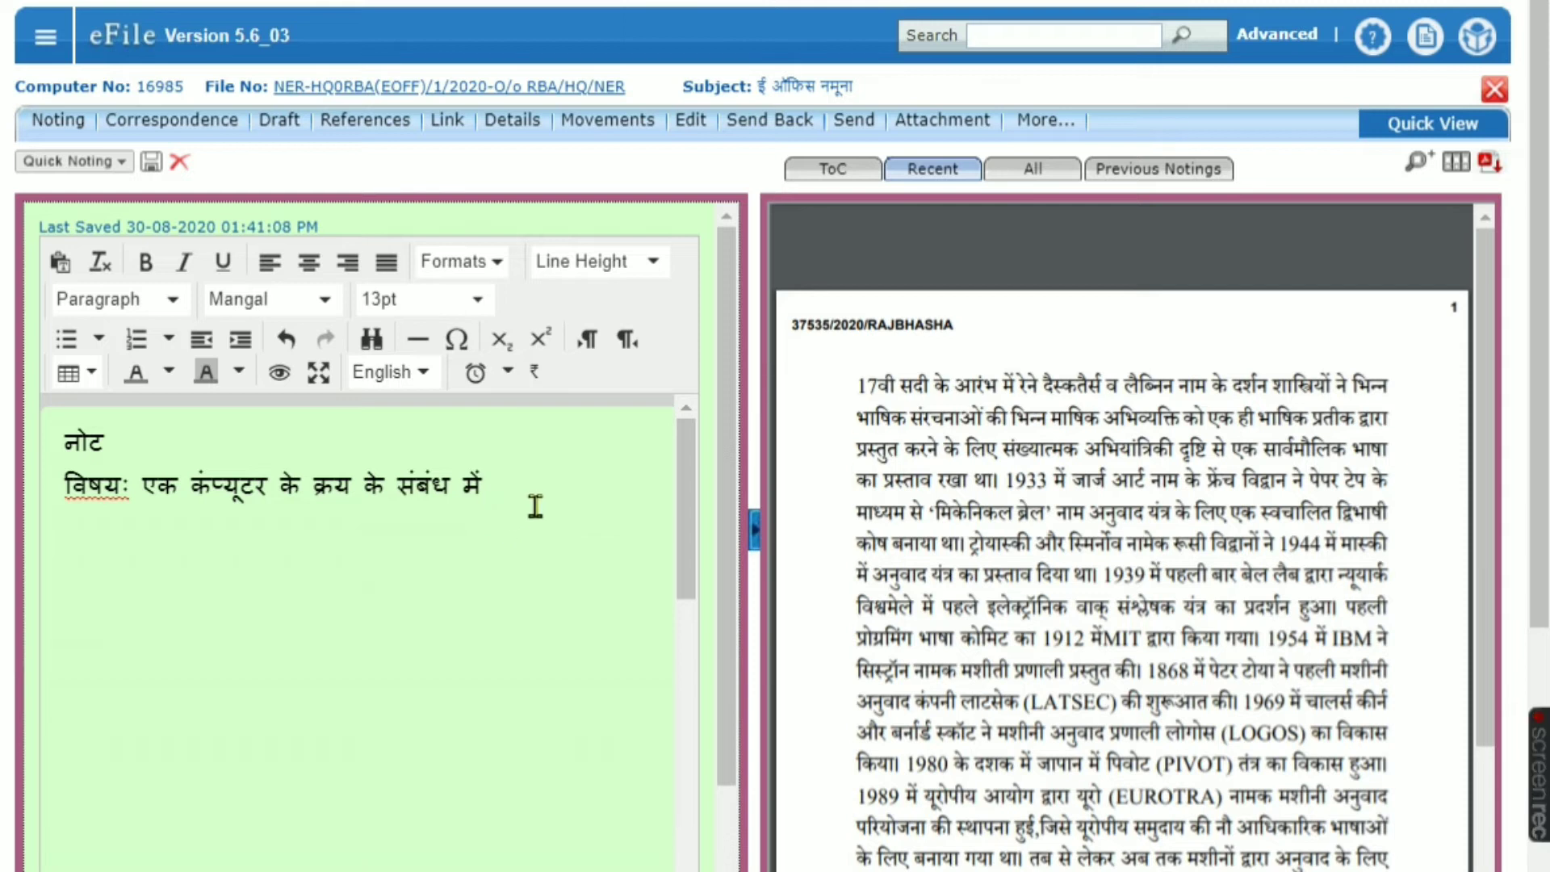
pyautogui.press('Return')
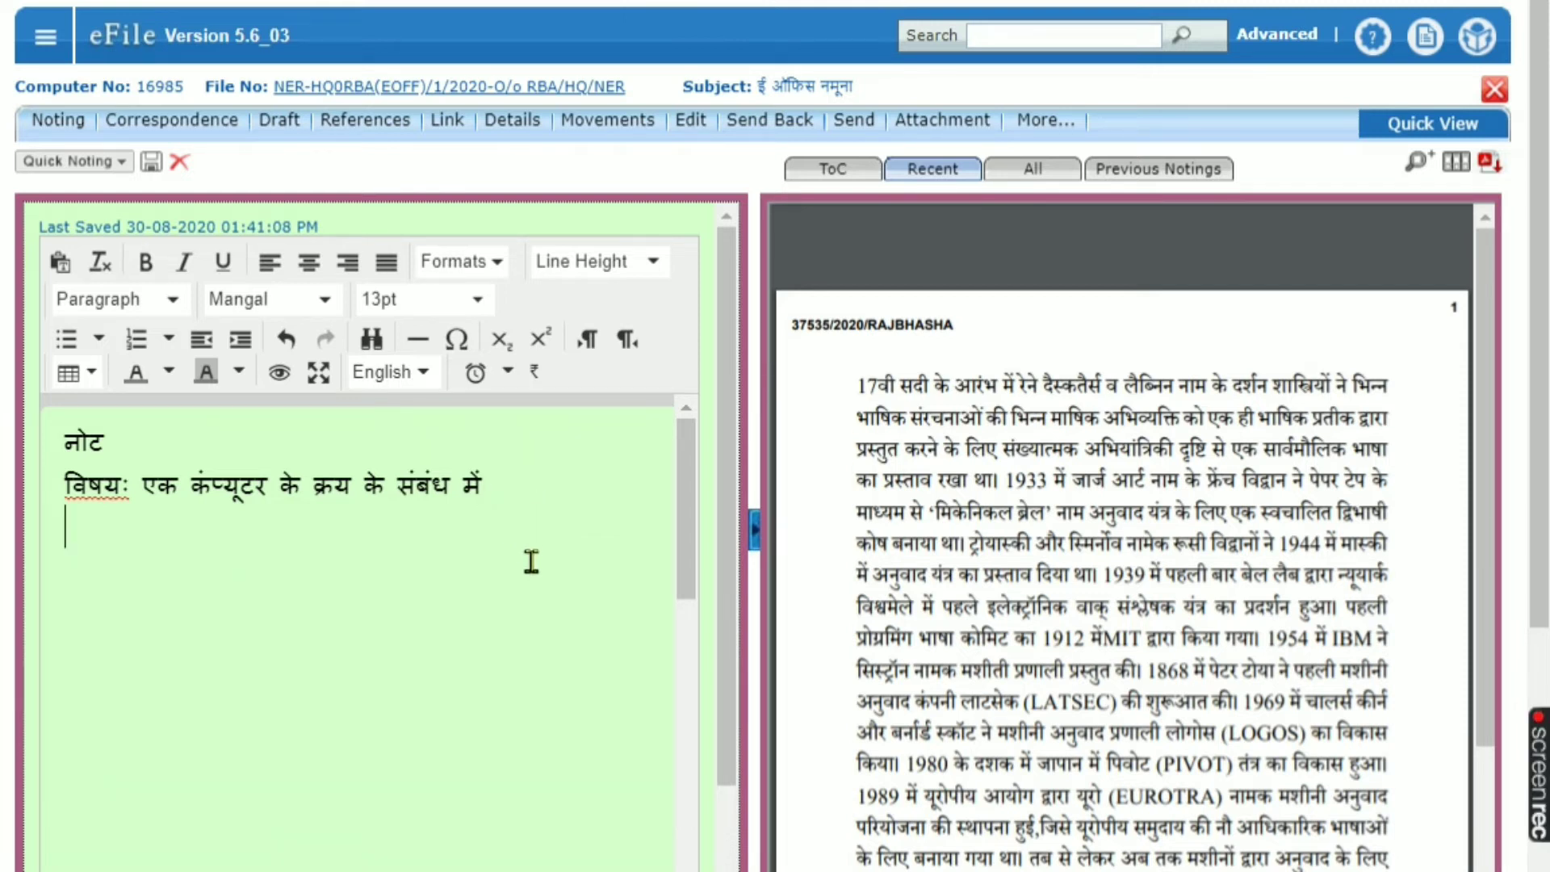
pyautogui.hotkey('ctrl', 'v')
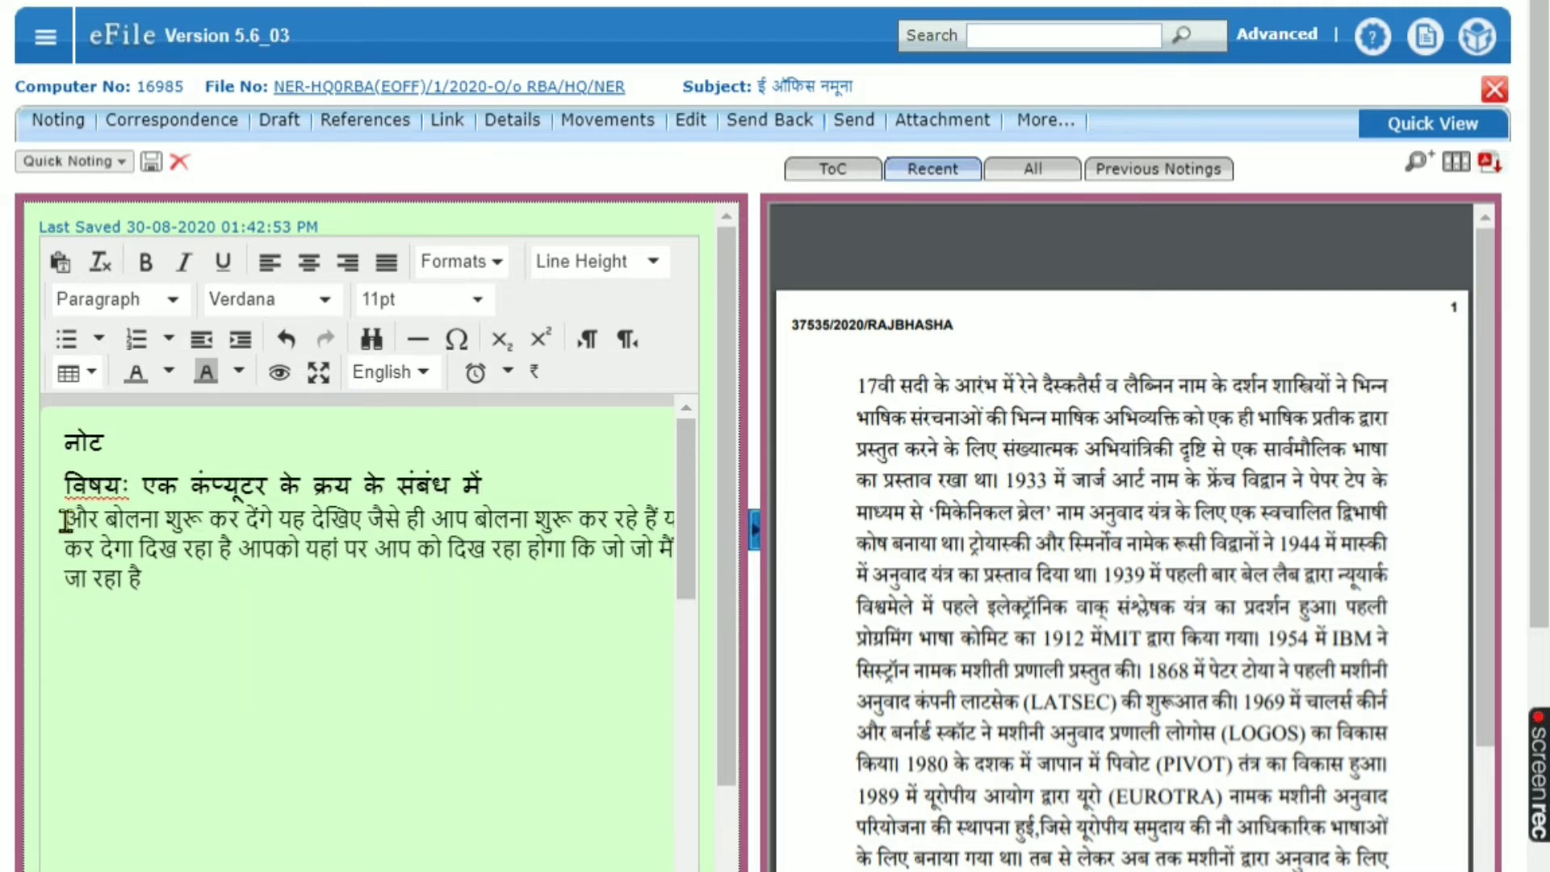
pyautogui.moveTo(64, 520); pyautogui.dragTo(149, 578)
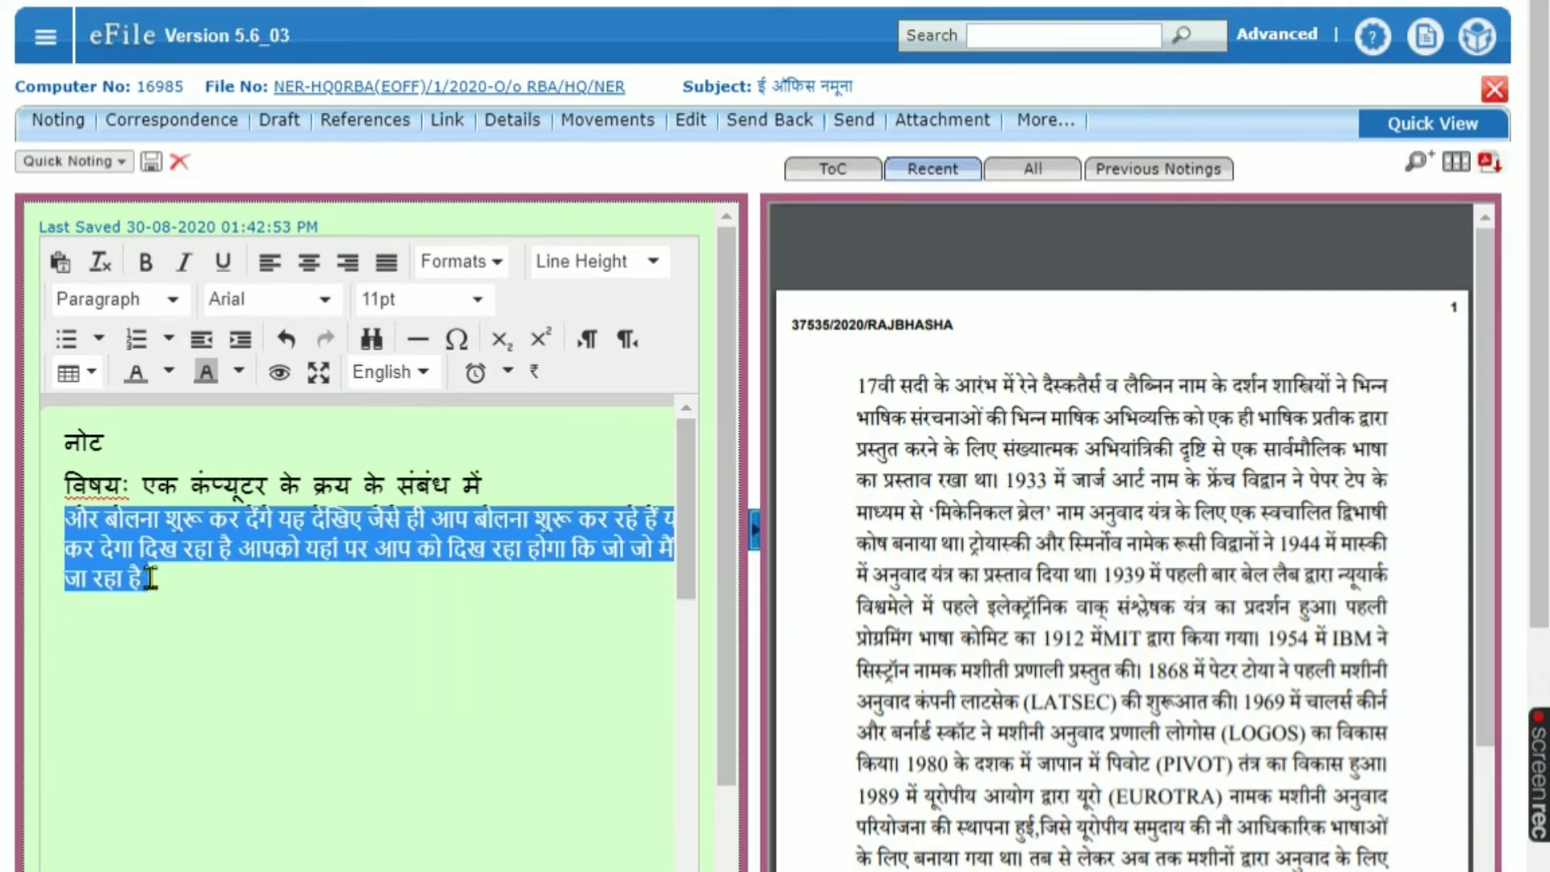
pyautogui.click(242, 682)
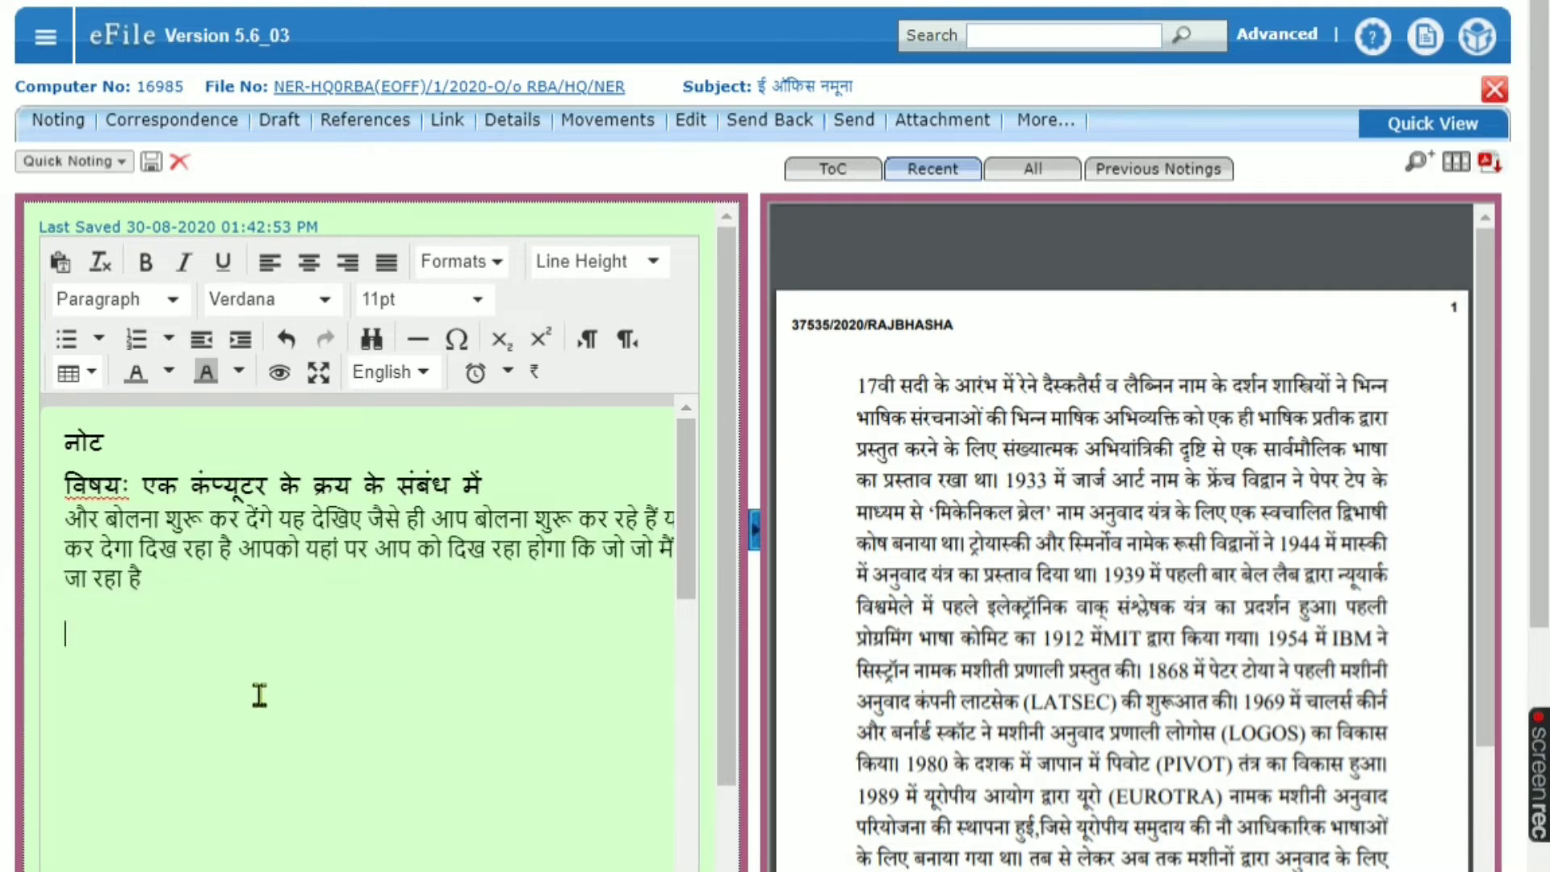
pyautogui.moveTo(1082, 871)
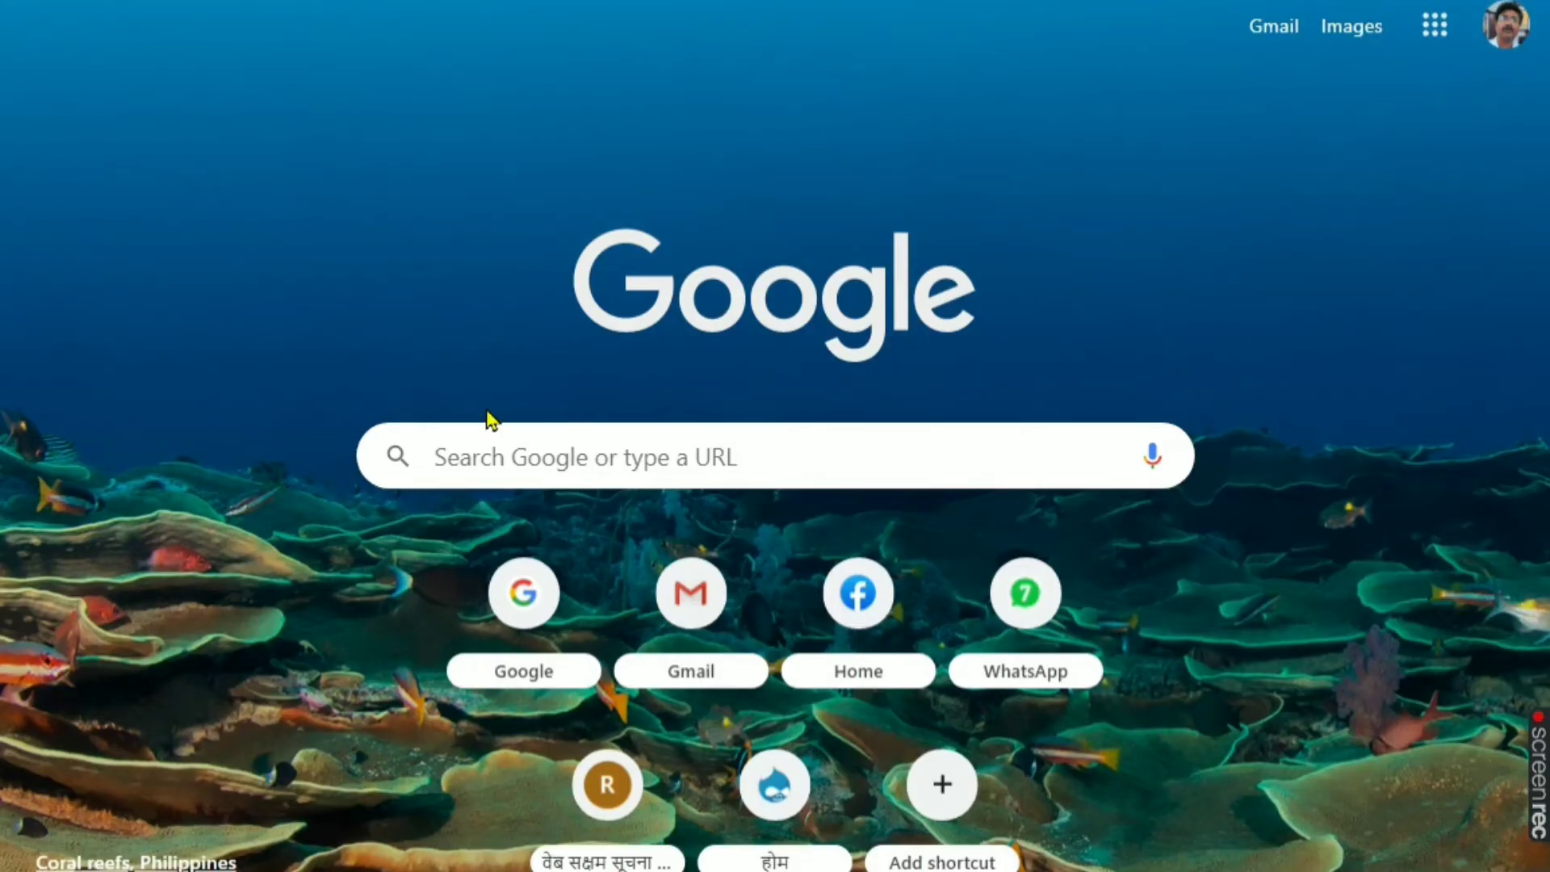
pyautogui.click(440, 453)
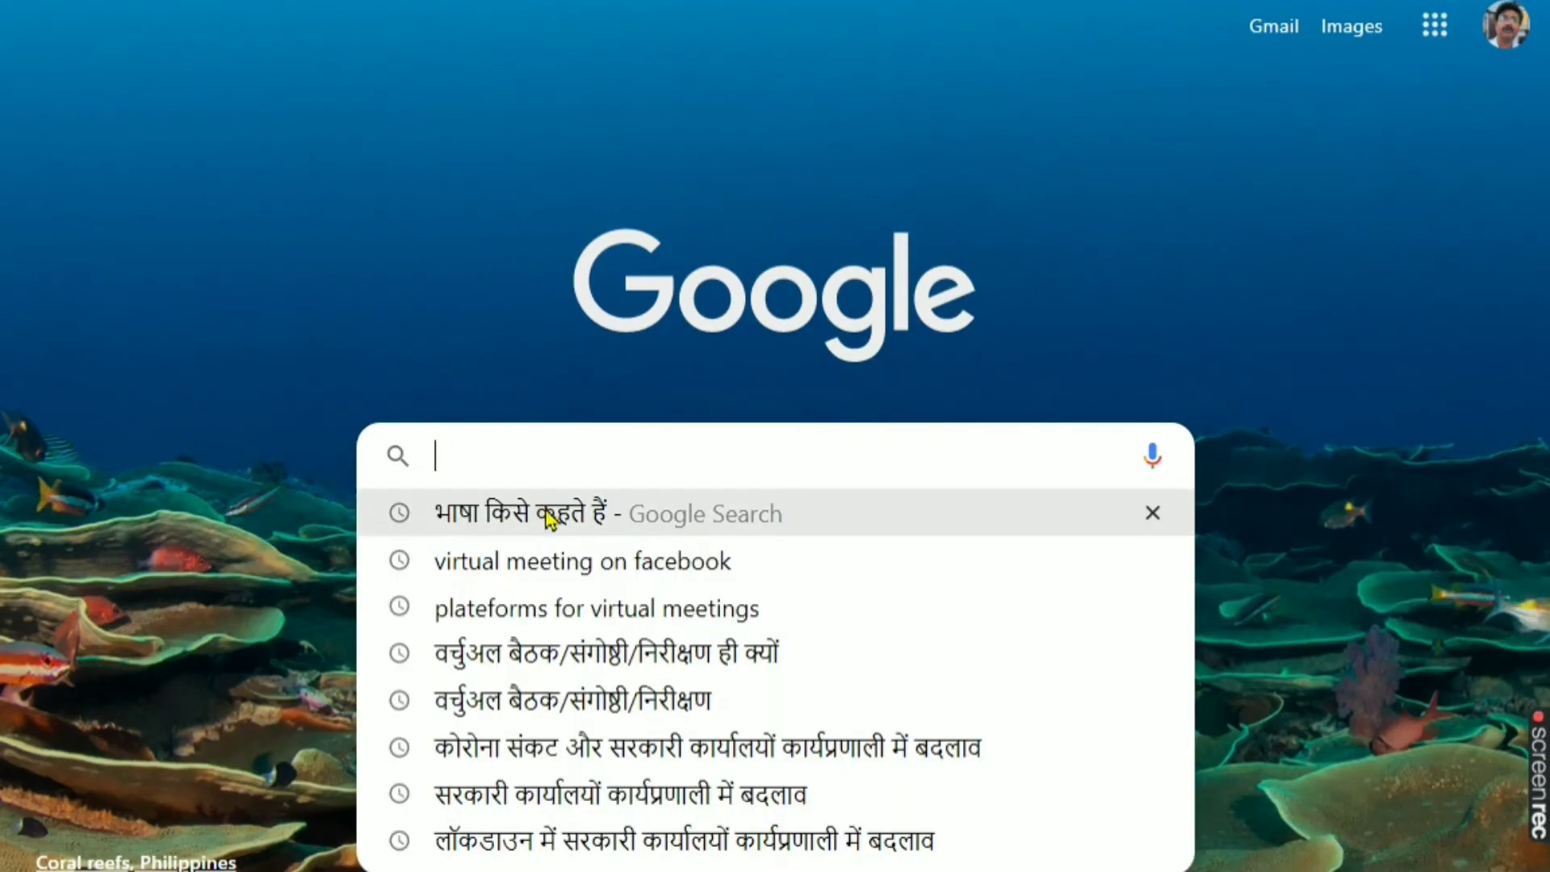
pyautogui.write('कों')
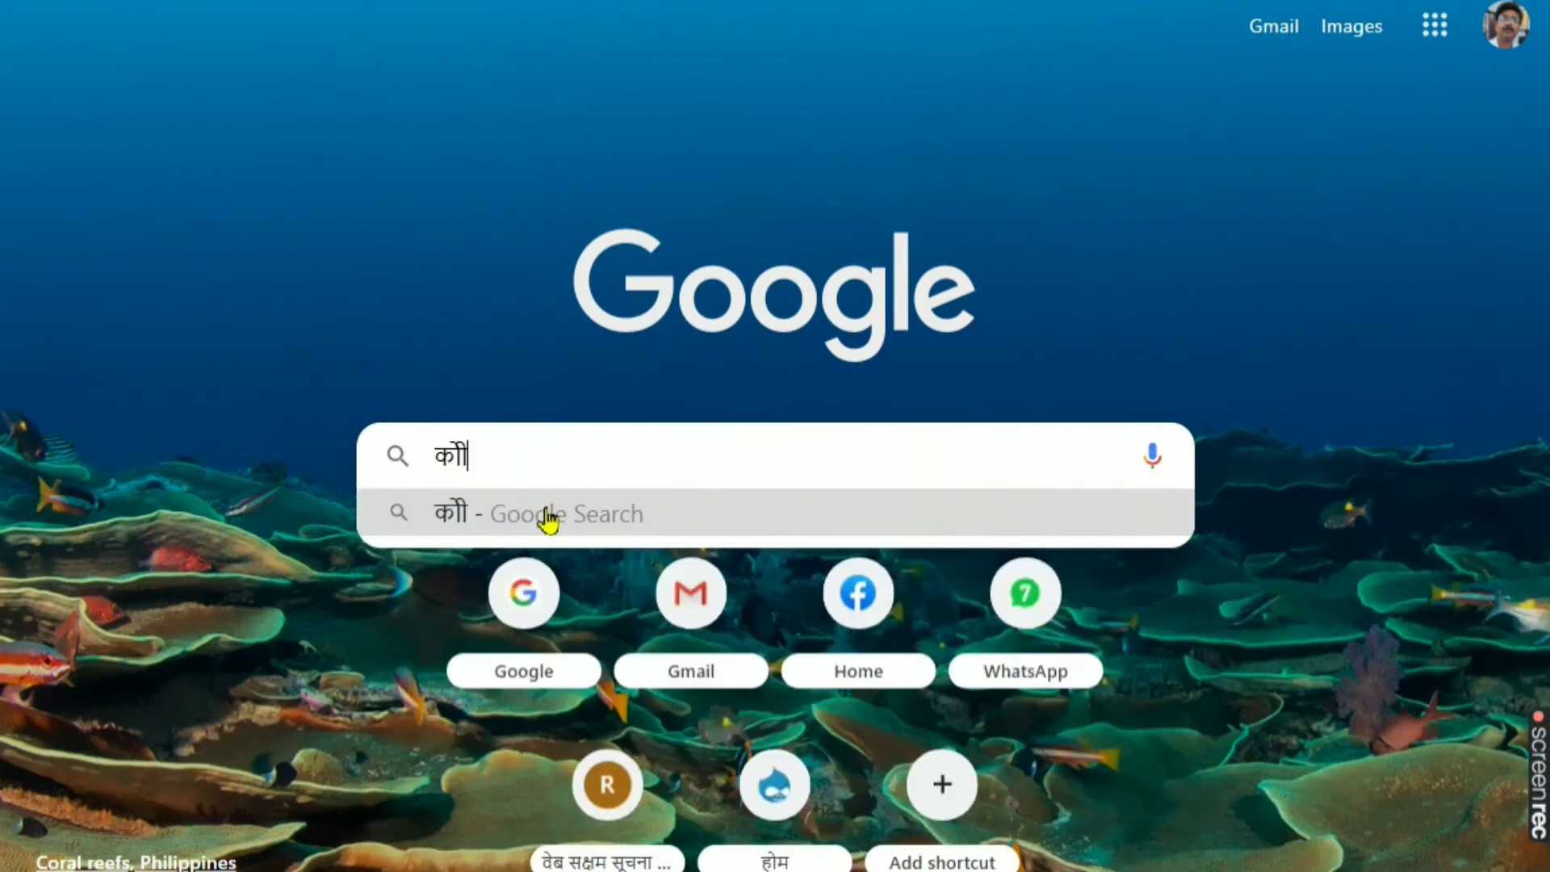
pyautogui.press('BackSpace')
pyautogui.press('BackSpace')
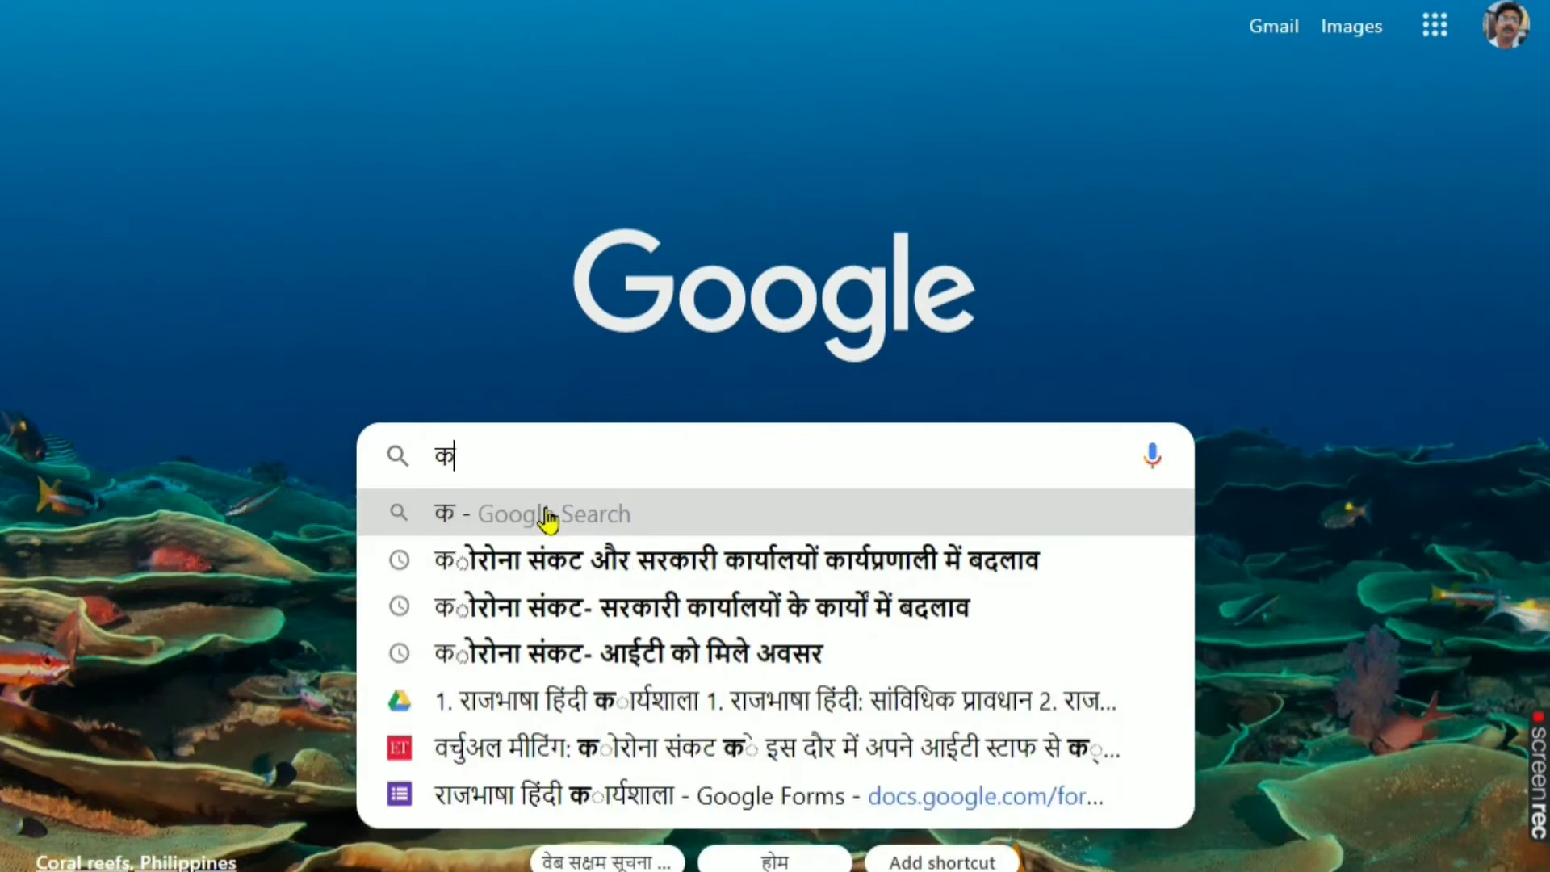
pyautogui.click(548, 511)
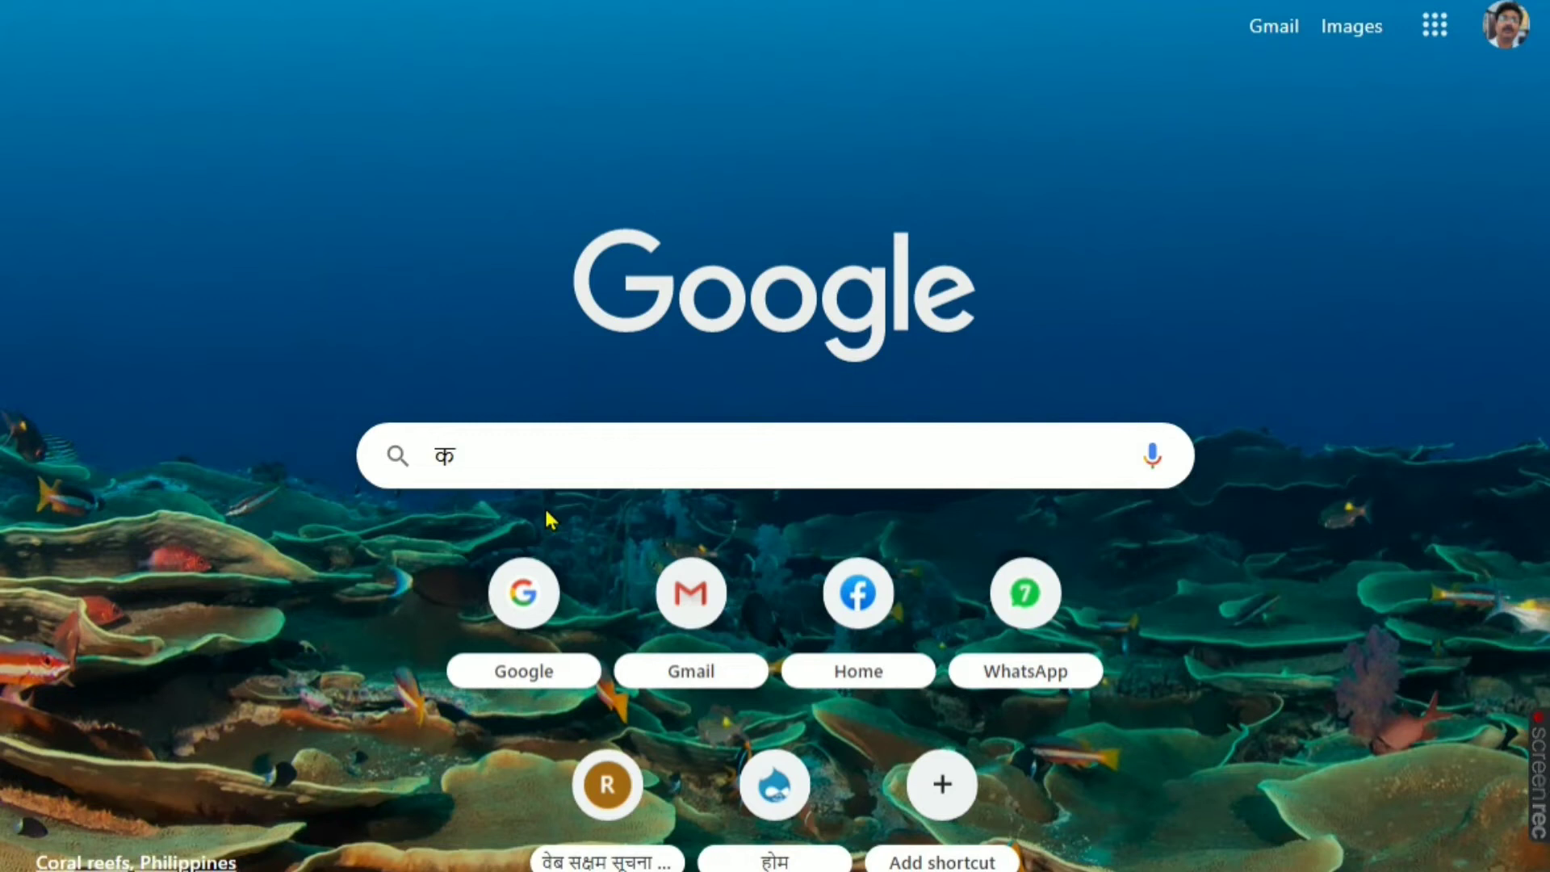
# - Search Google for "krutidev to unicode" on the browser's new-tab page
pyautogui.click(495, 478)
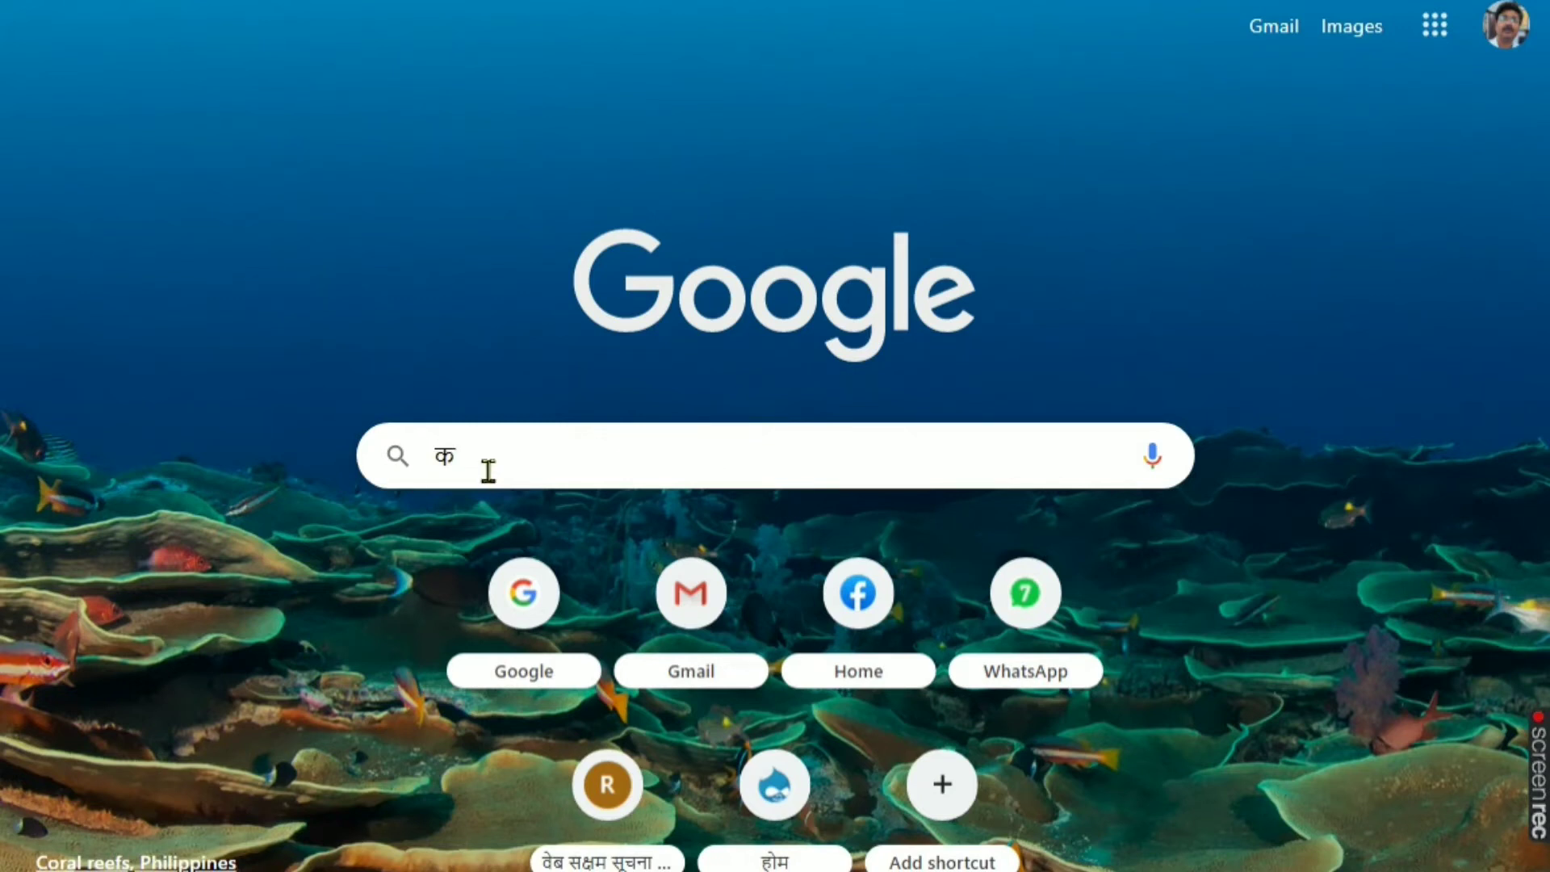
pyautogui.write('kruti')
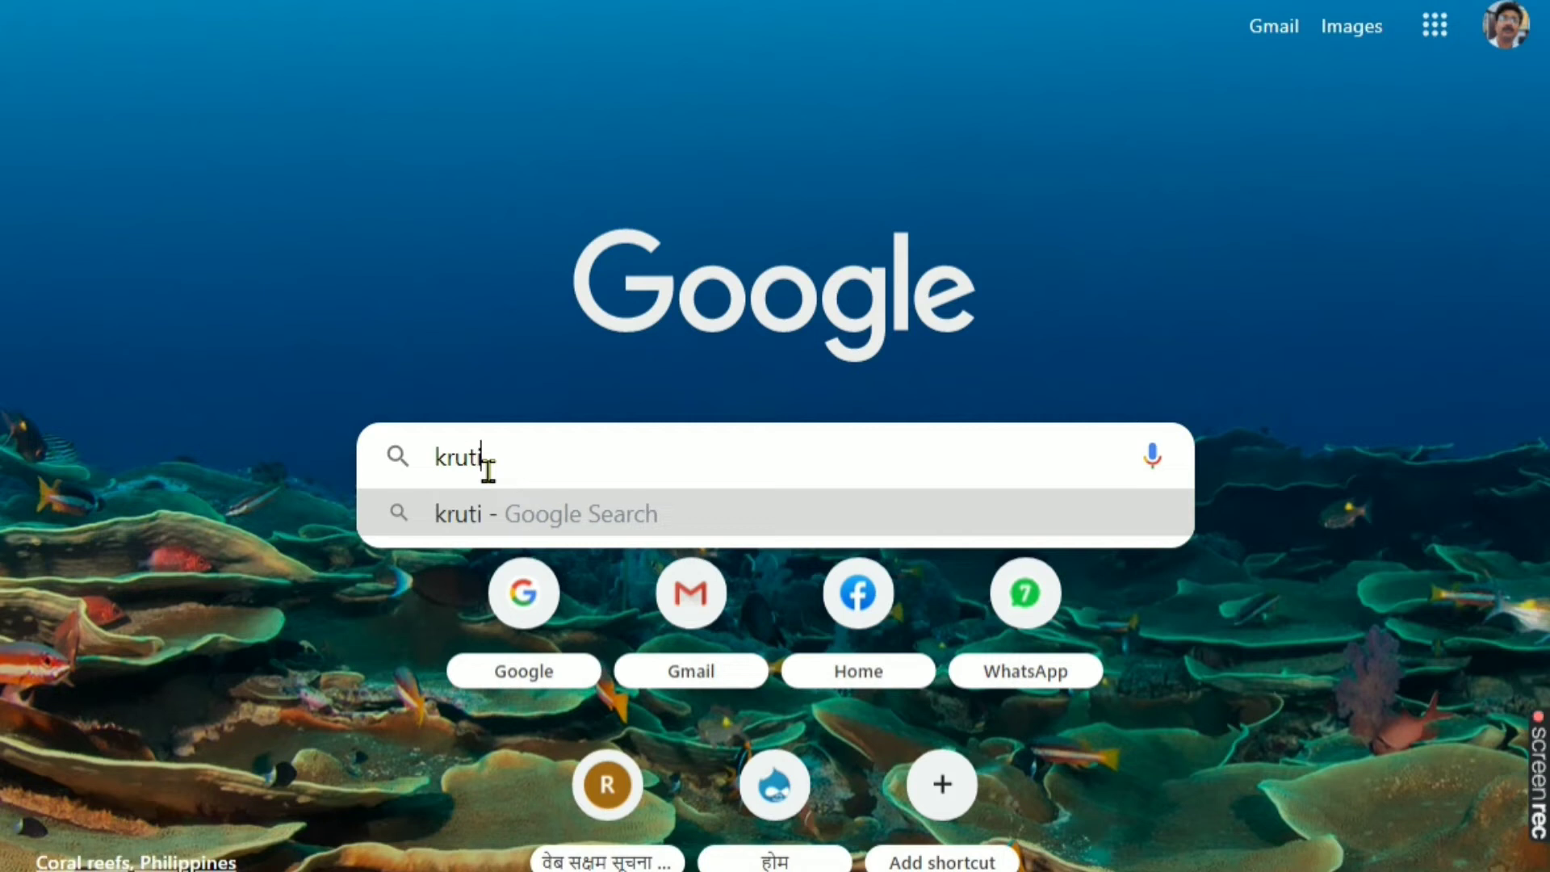
pyautogui.write('dev t')
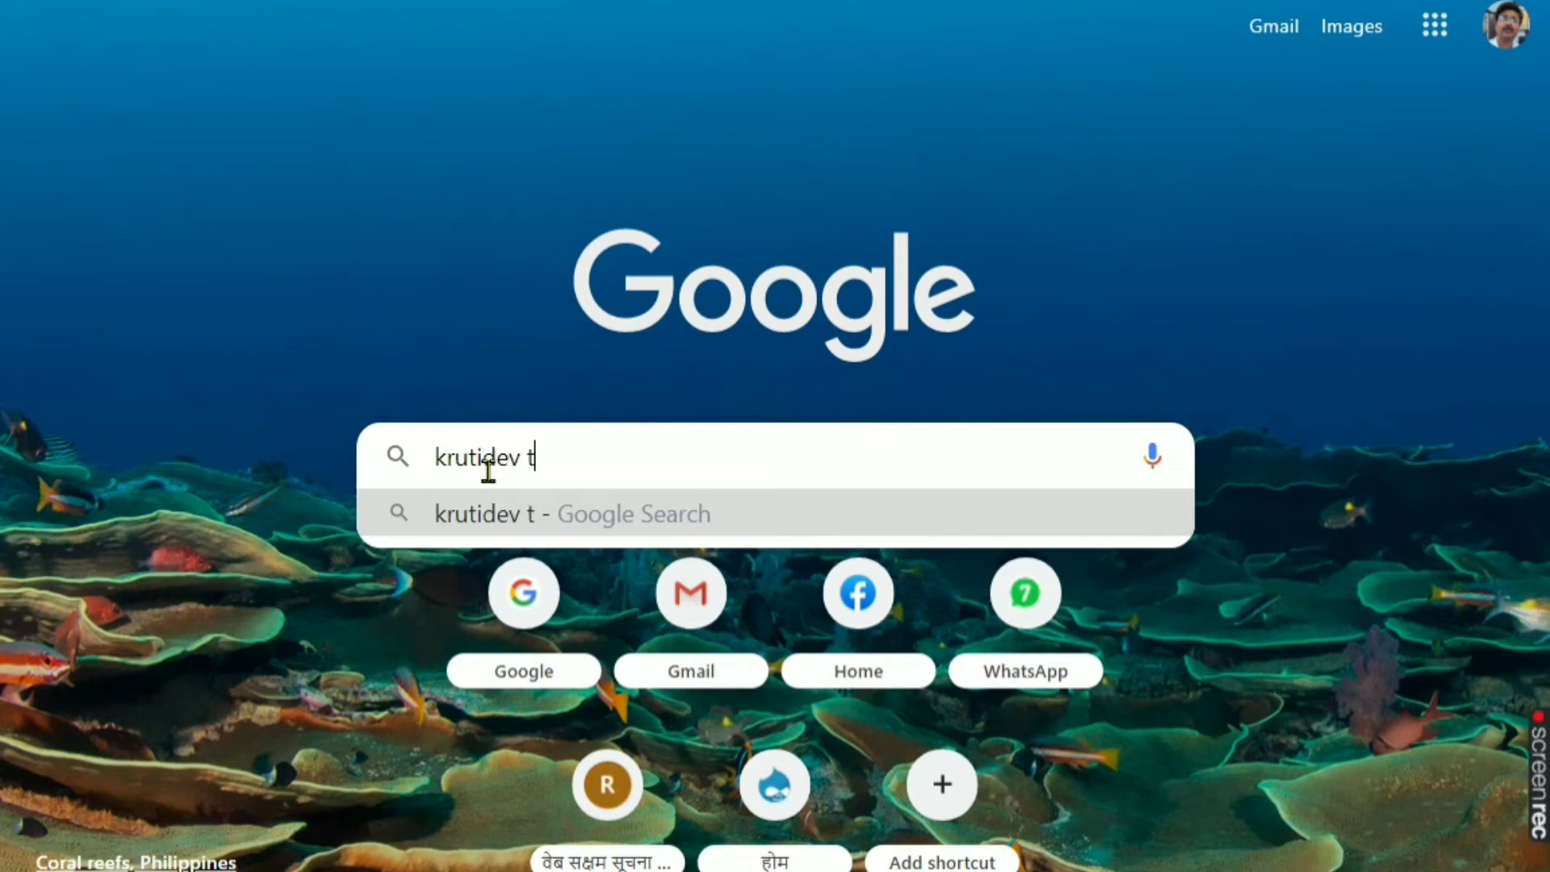
pyautogui.write('o uni')
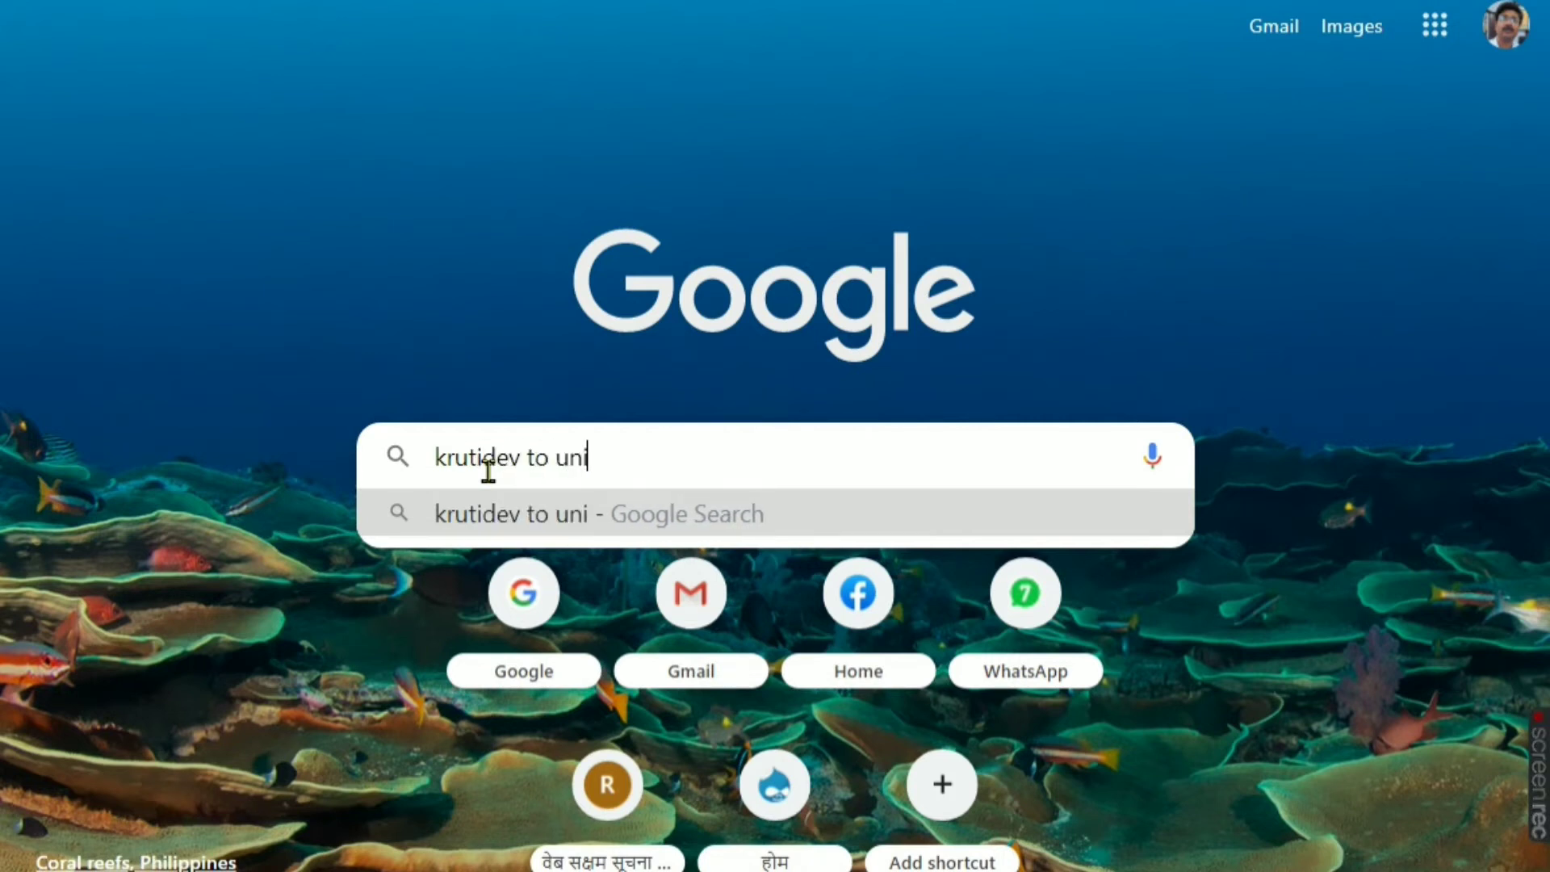
pyautogui.write('code')
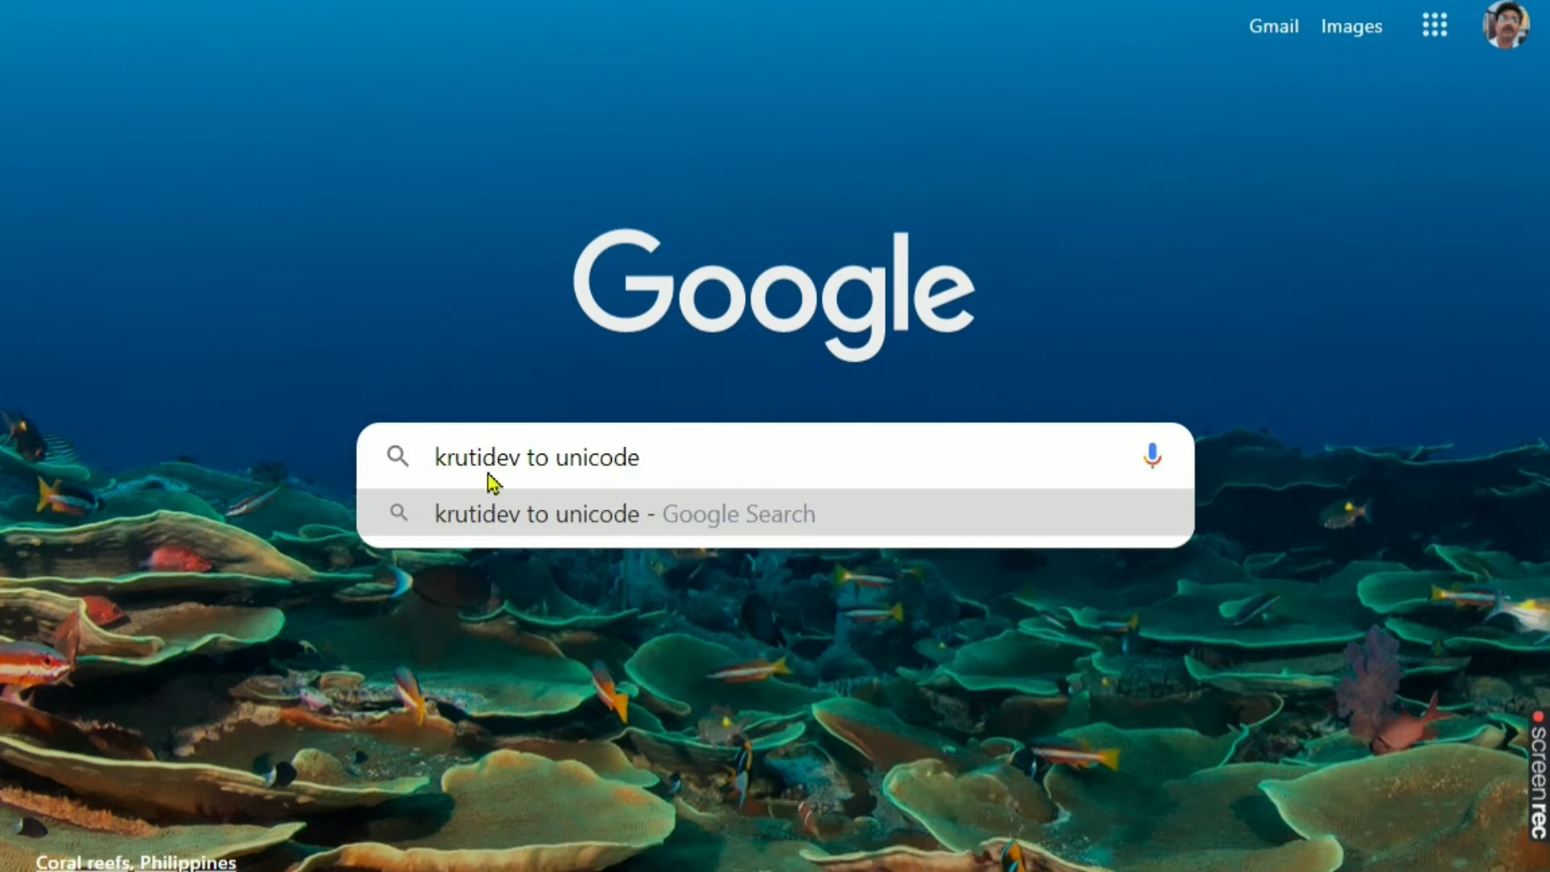
pyautogui.press('Return')
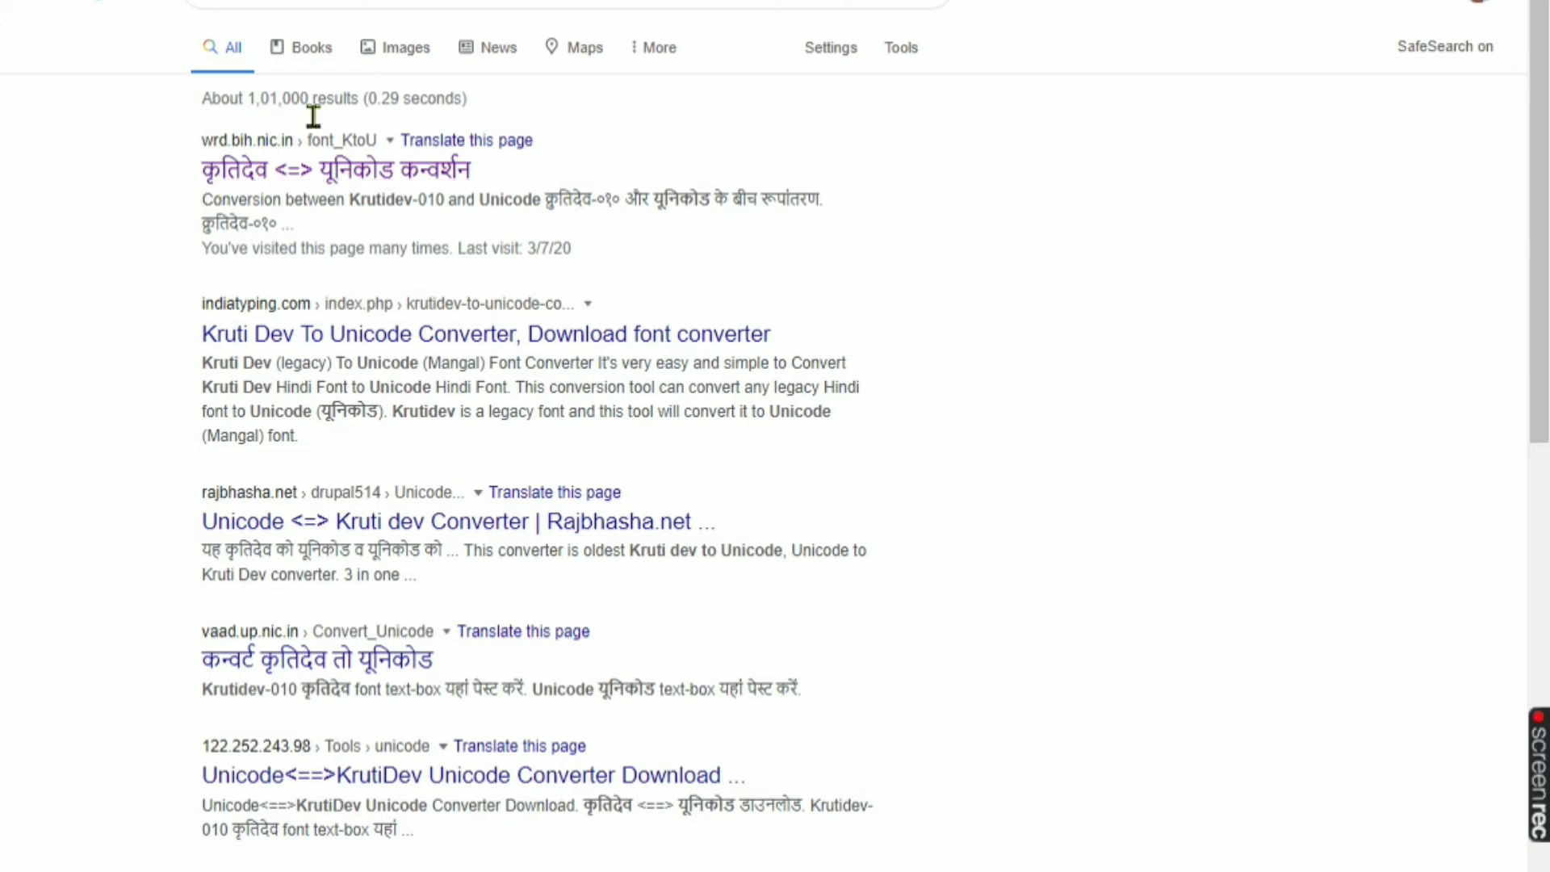
# - Open the "कृतिदेव <=> यूनिकोड कन्वर्शन" result from wrd.bih.nic.in and place the cursor in the क्रुतिदेव-०१० text box
pyautogui.click(352, 180)
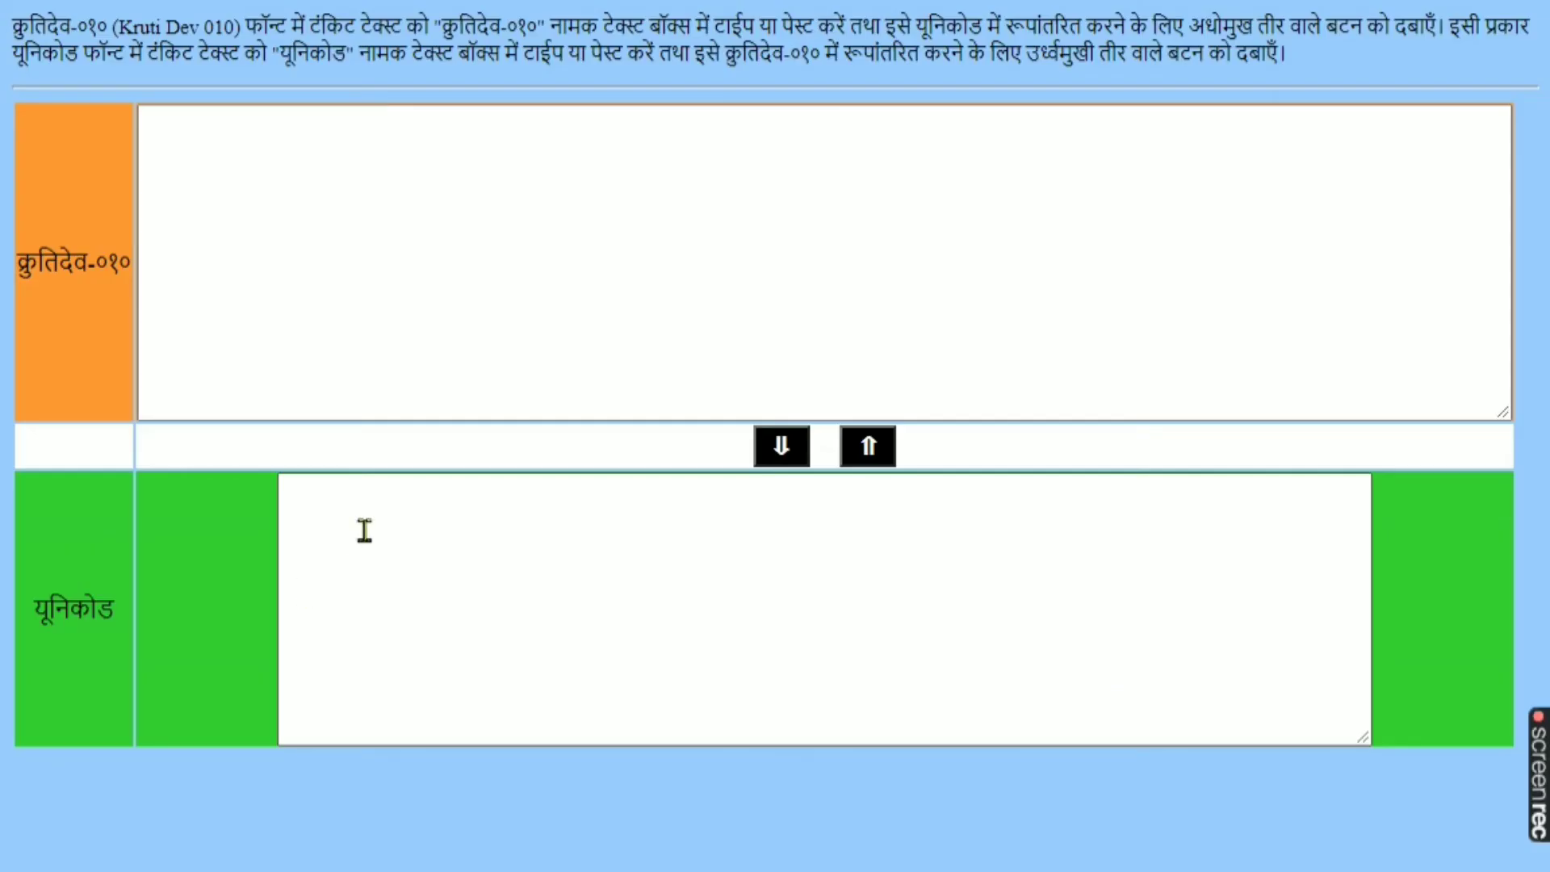
pyautogui.click(241, 249)
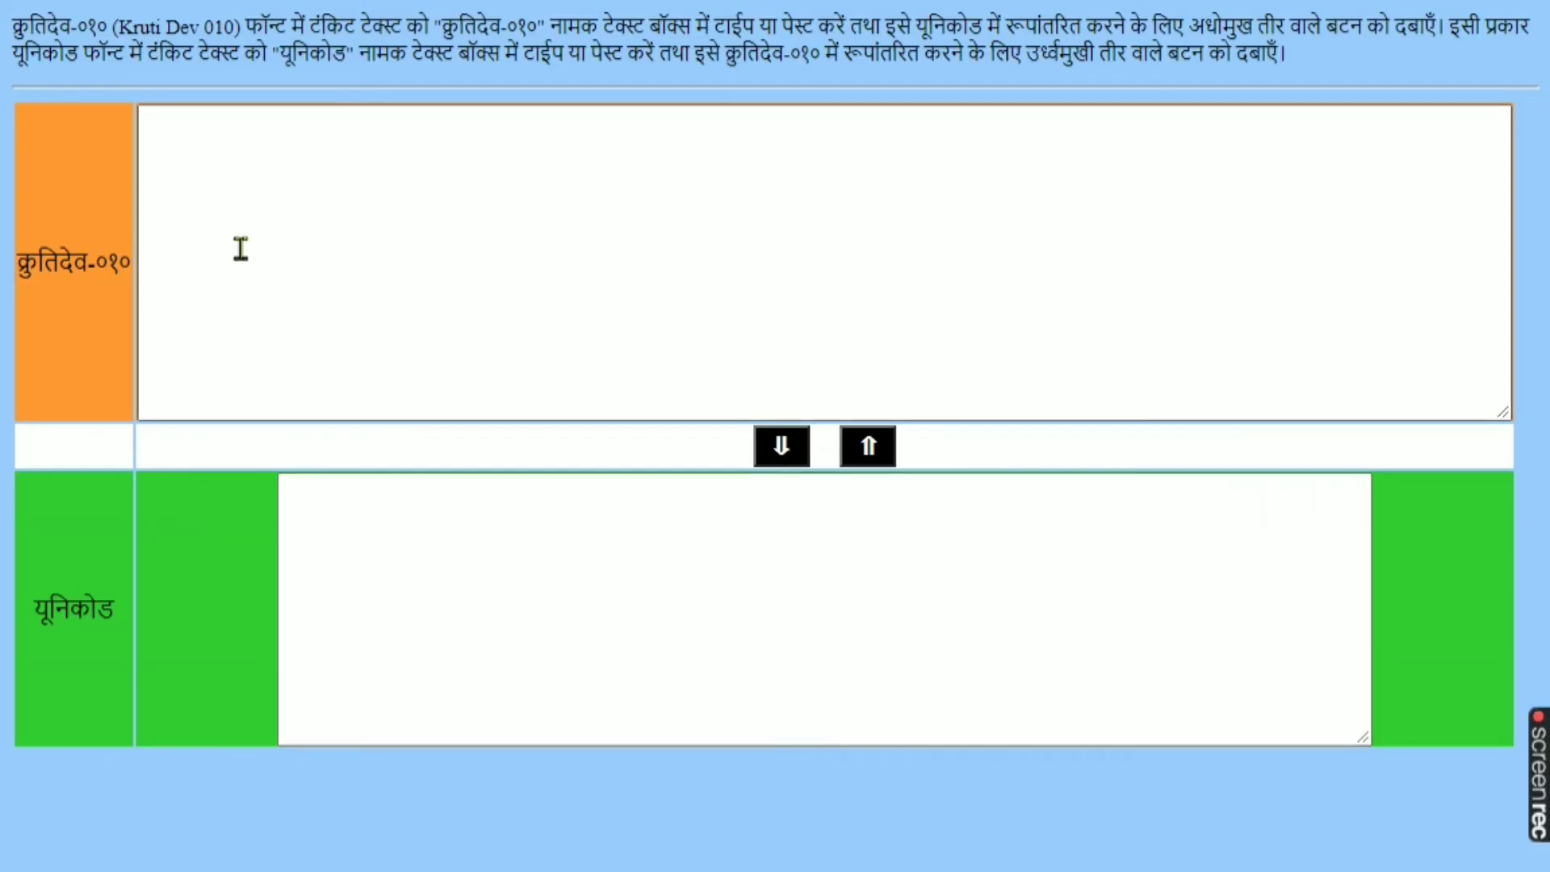
pyautogui.click(169, 147)
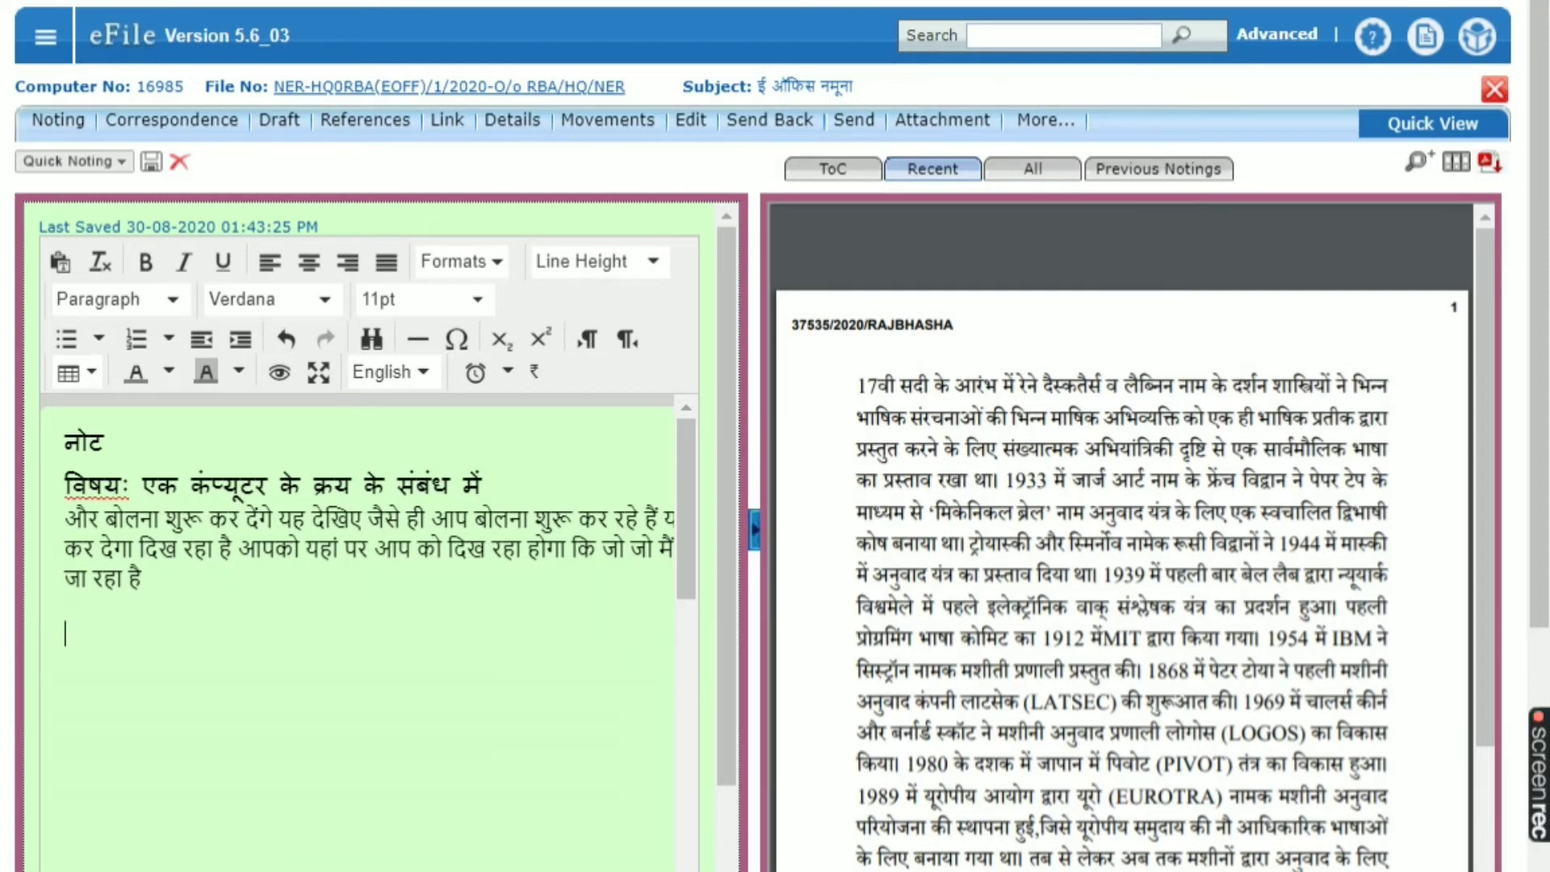
# - Switch from the eFile note to the Windows Language settings by searching the system for "language"
pyautogui.moveTo(1148, 870)
pyautogui.press('super+s')
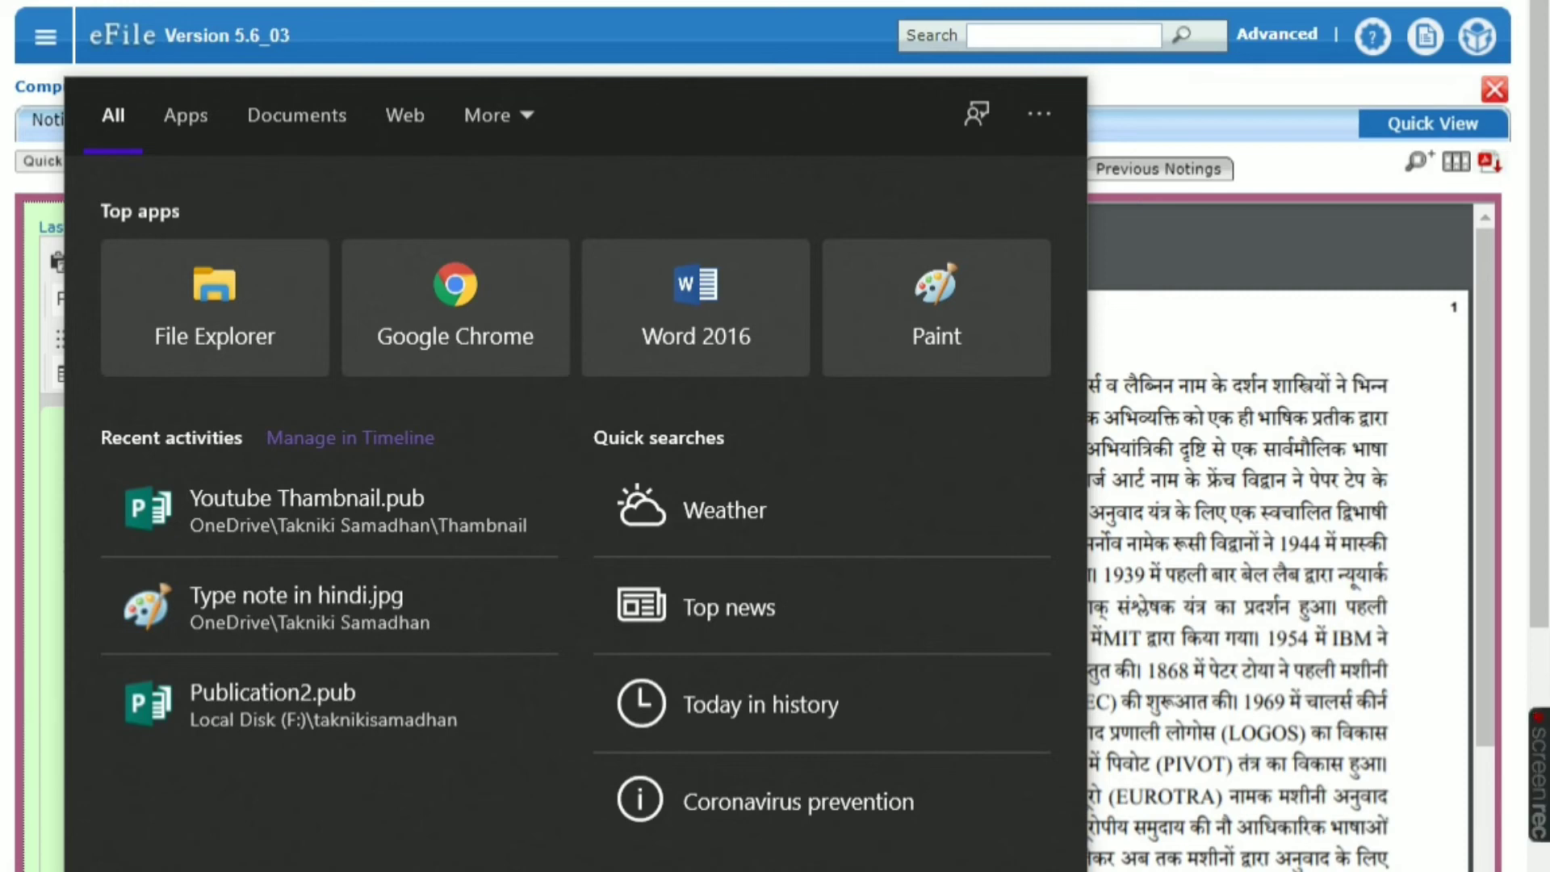
pyautogui.write('language')
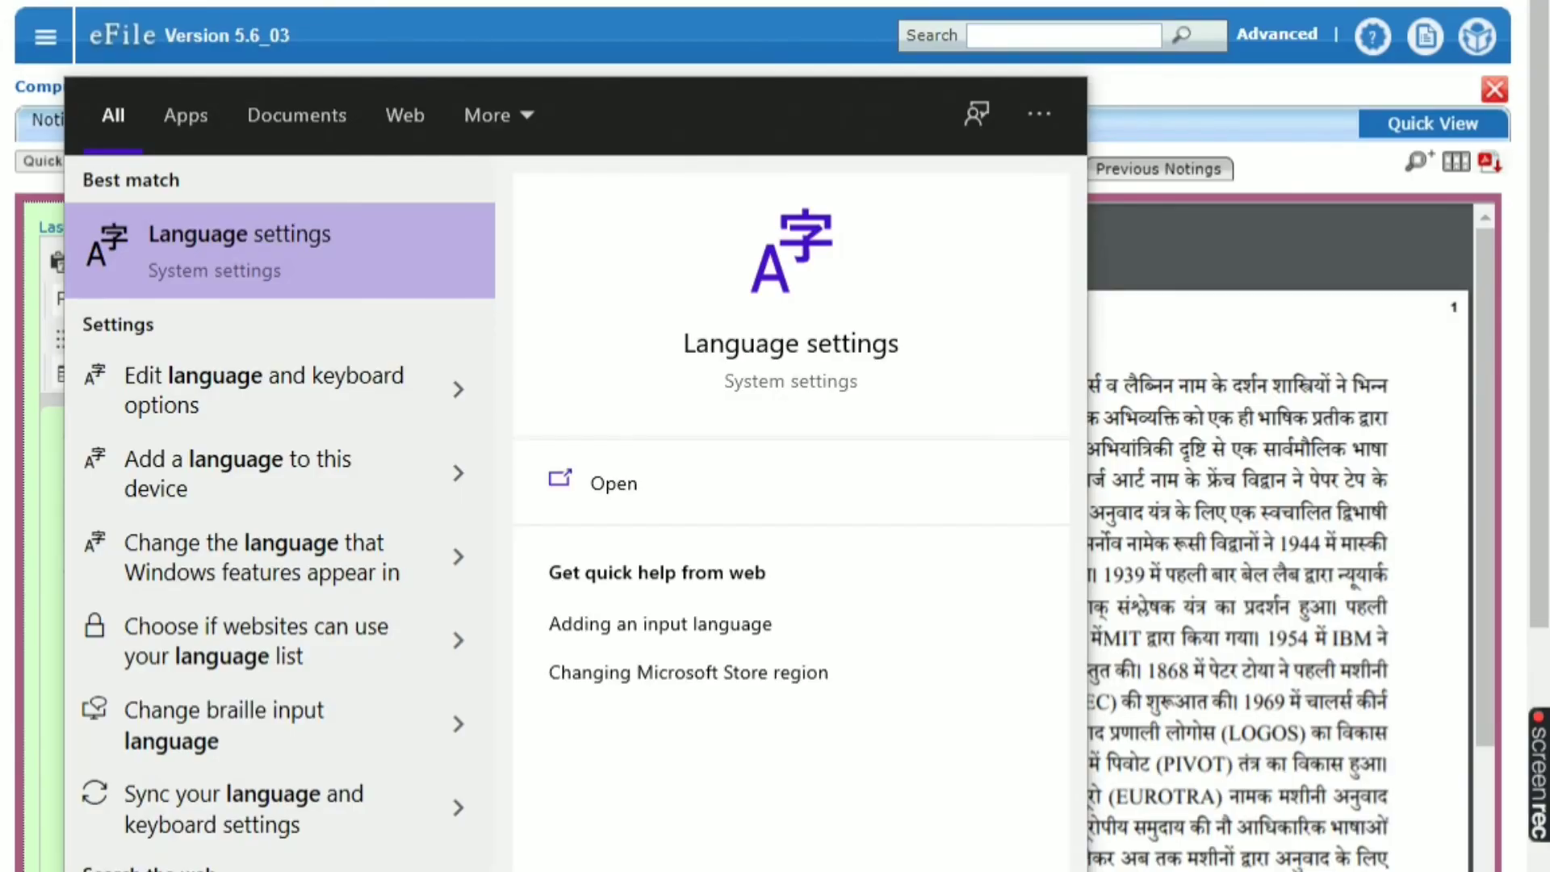
pyautogui.click(200, 235)
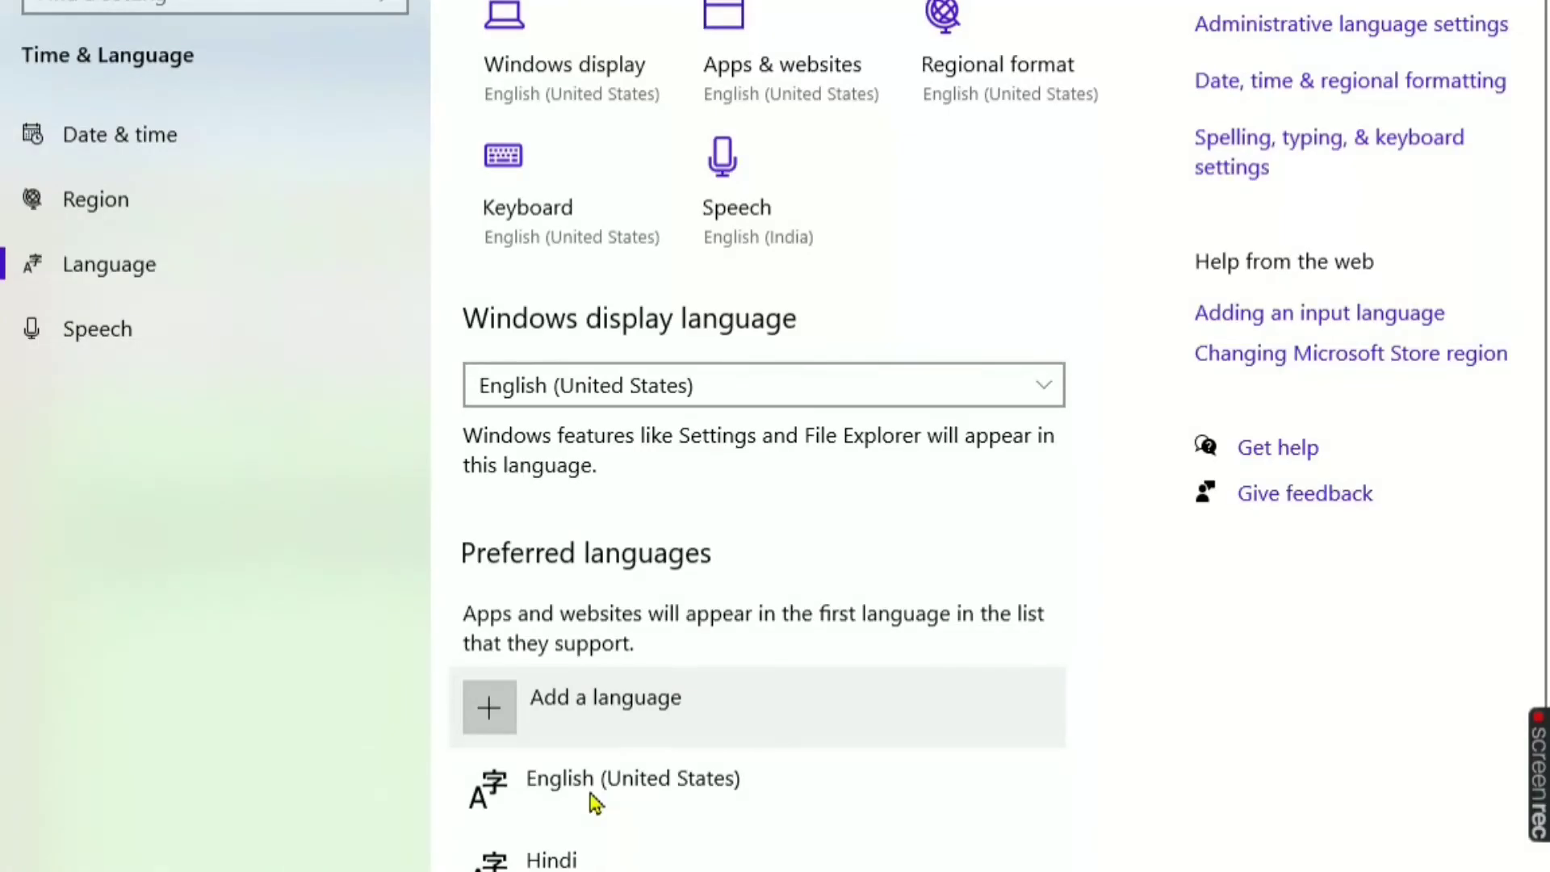
# - Add the Hindi Phonetic keyboard in the options of the preferred language Hindi
pyautogui.scroll(-2, 540, 827)
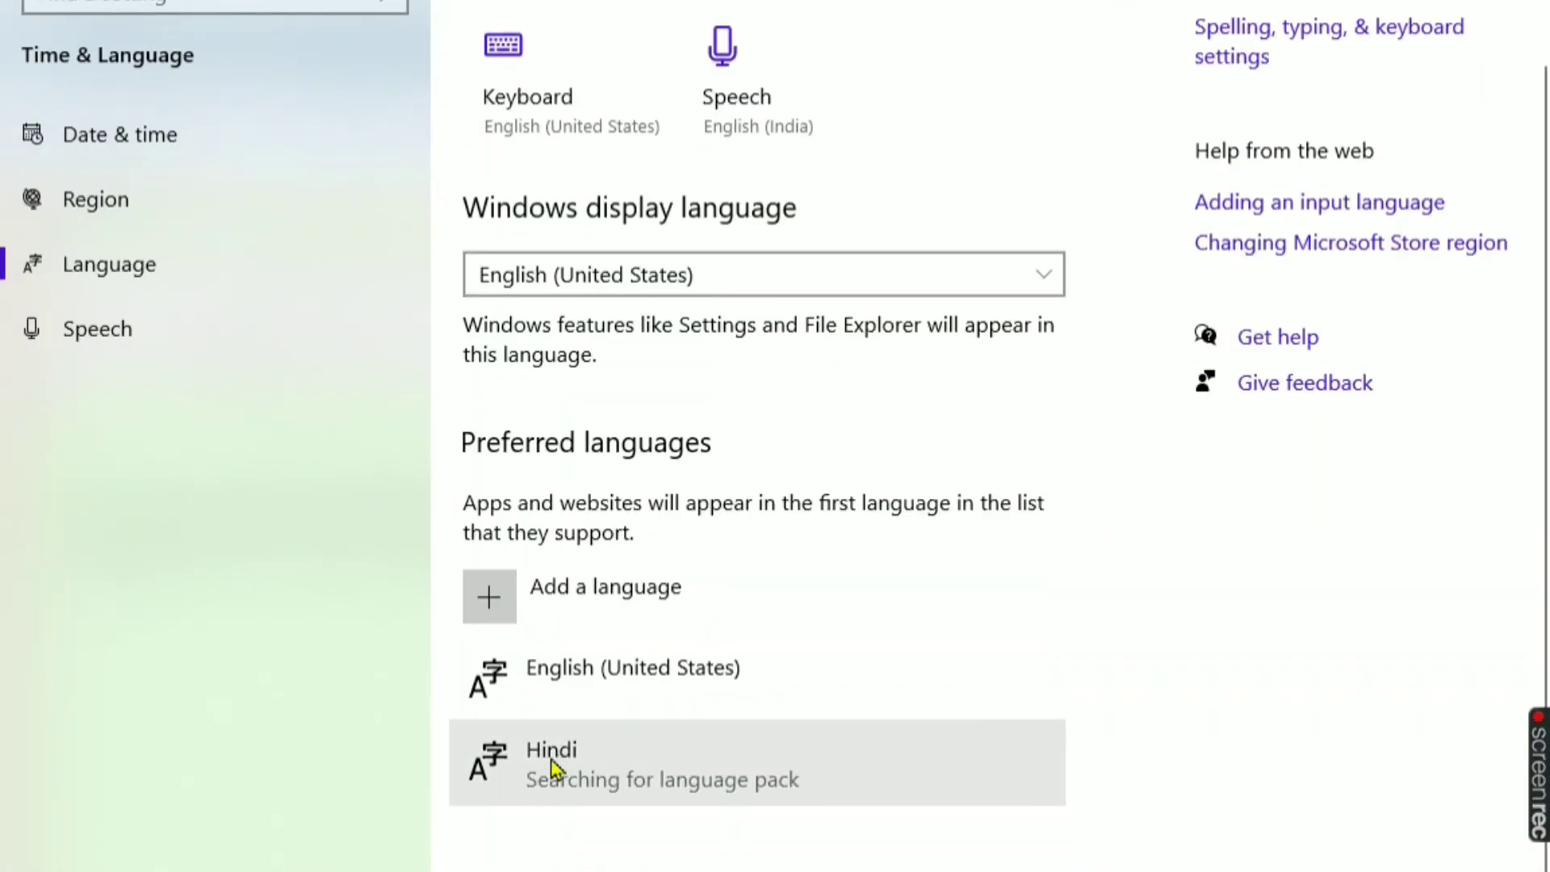
pyautogui.click(551, 764)
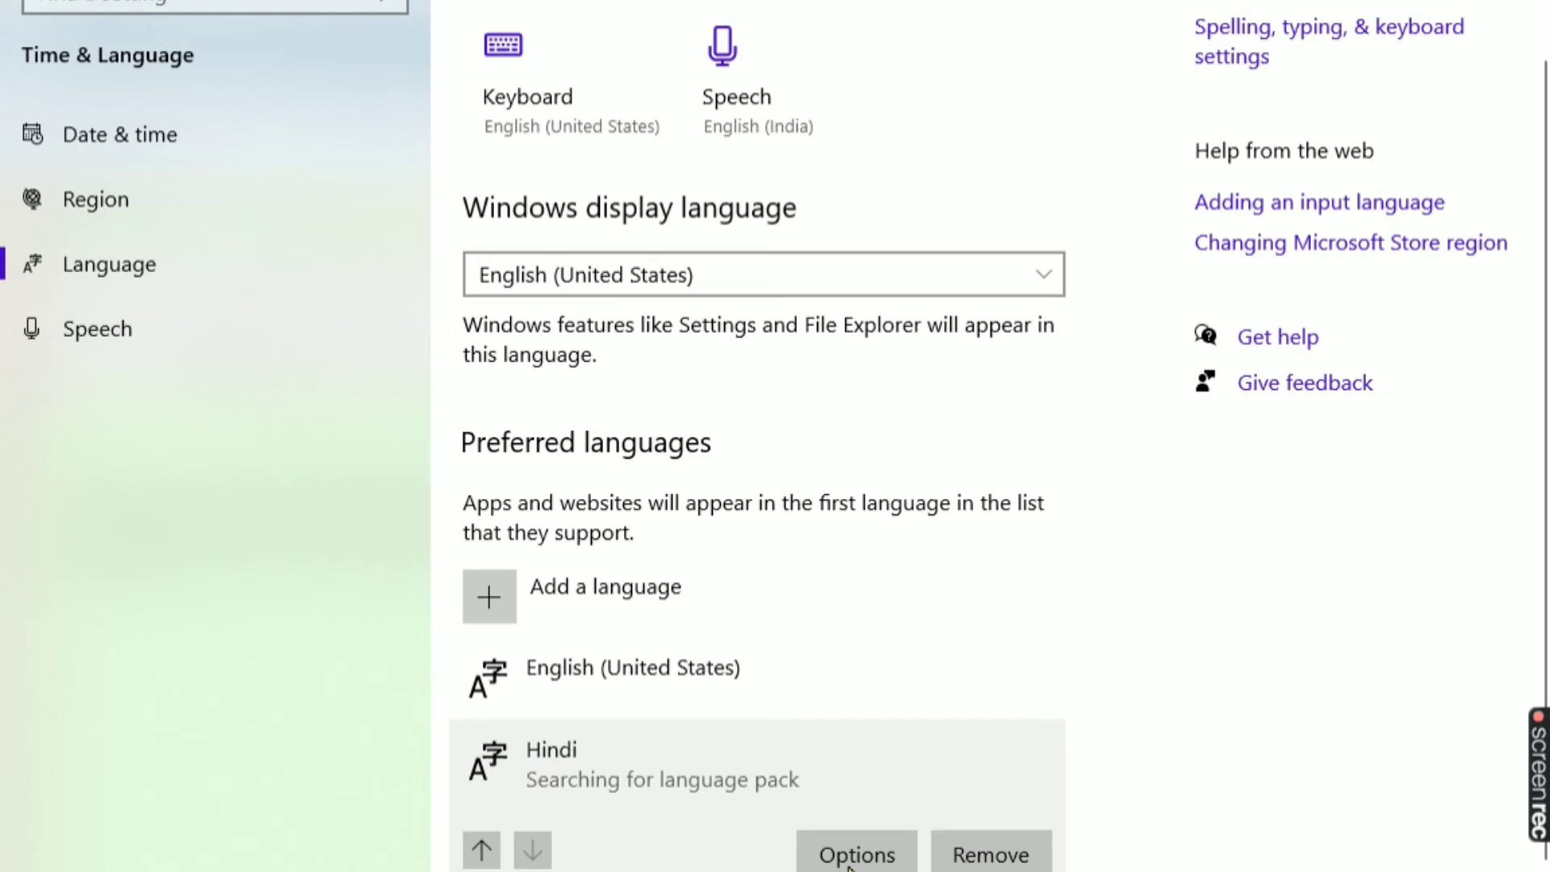
pyautogui.click(854, 861)
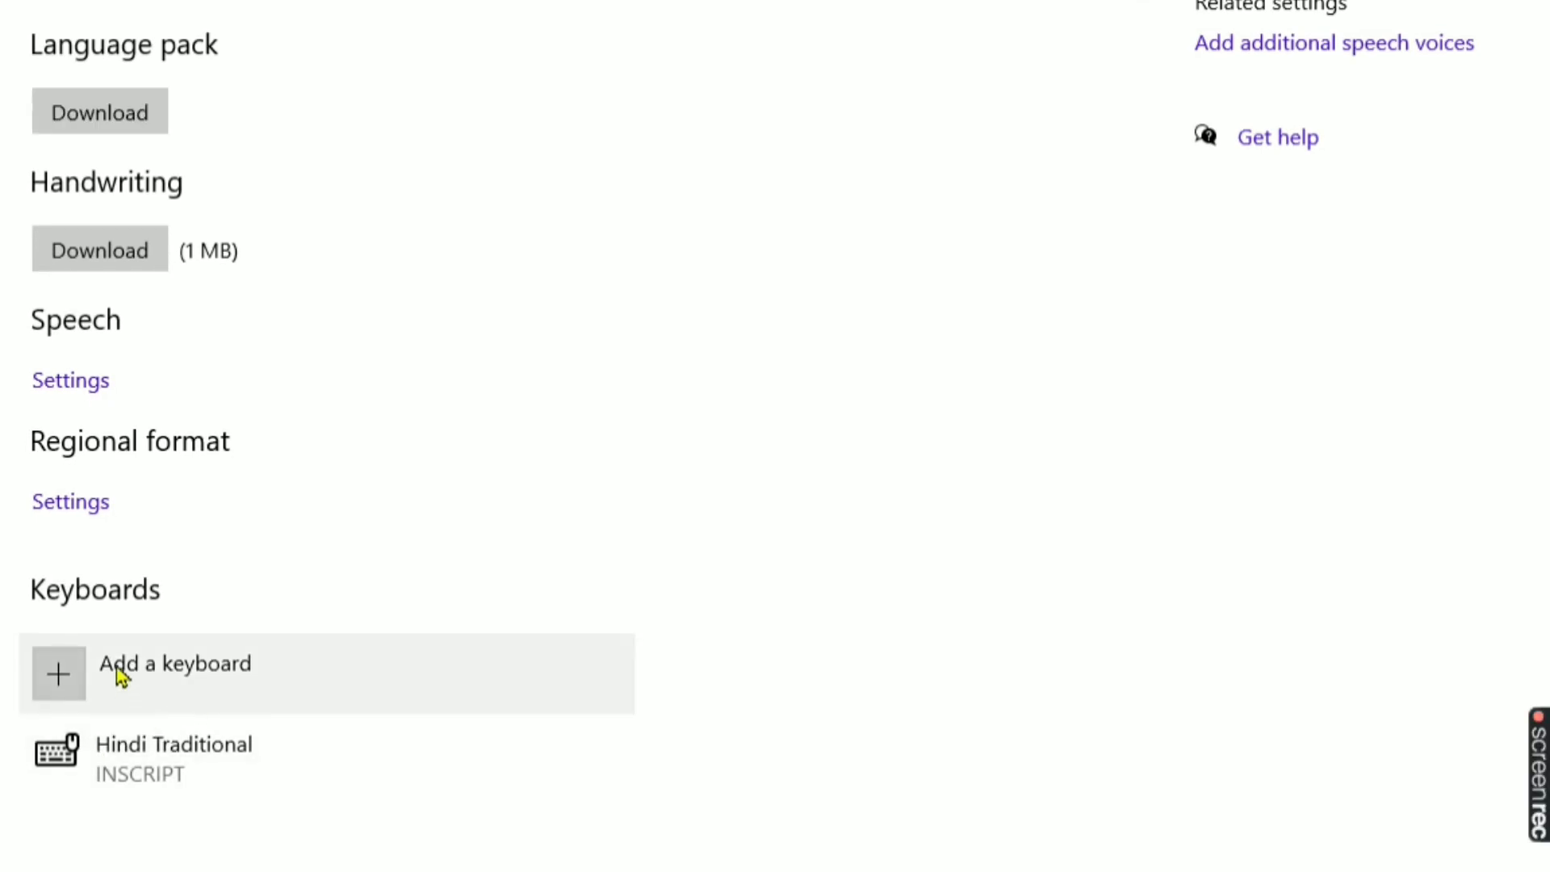
pyautogui.click(65, 675)
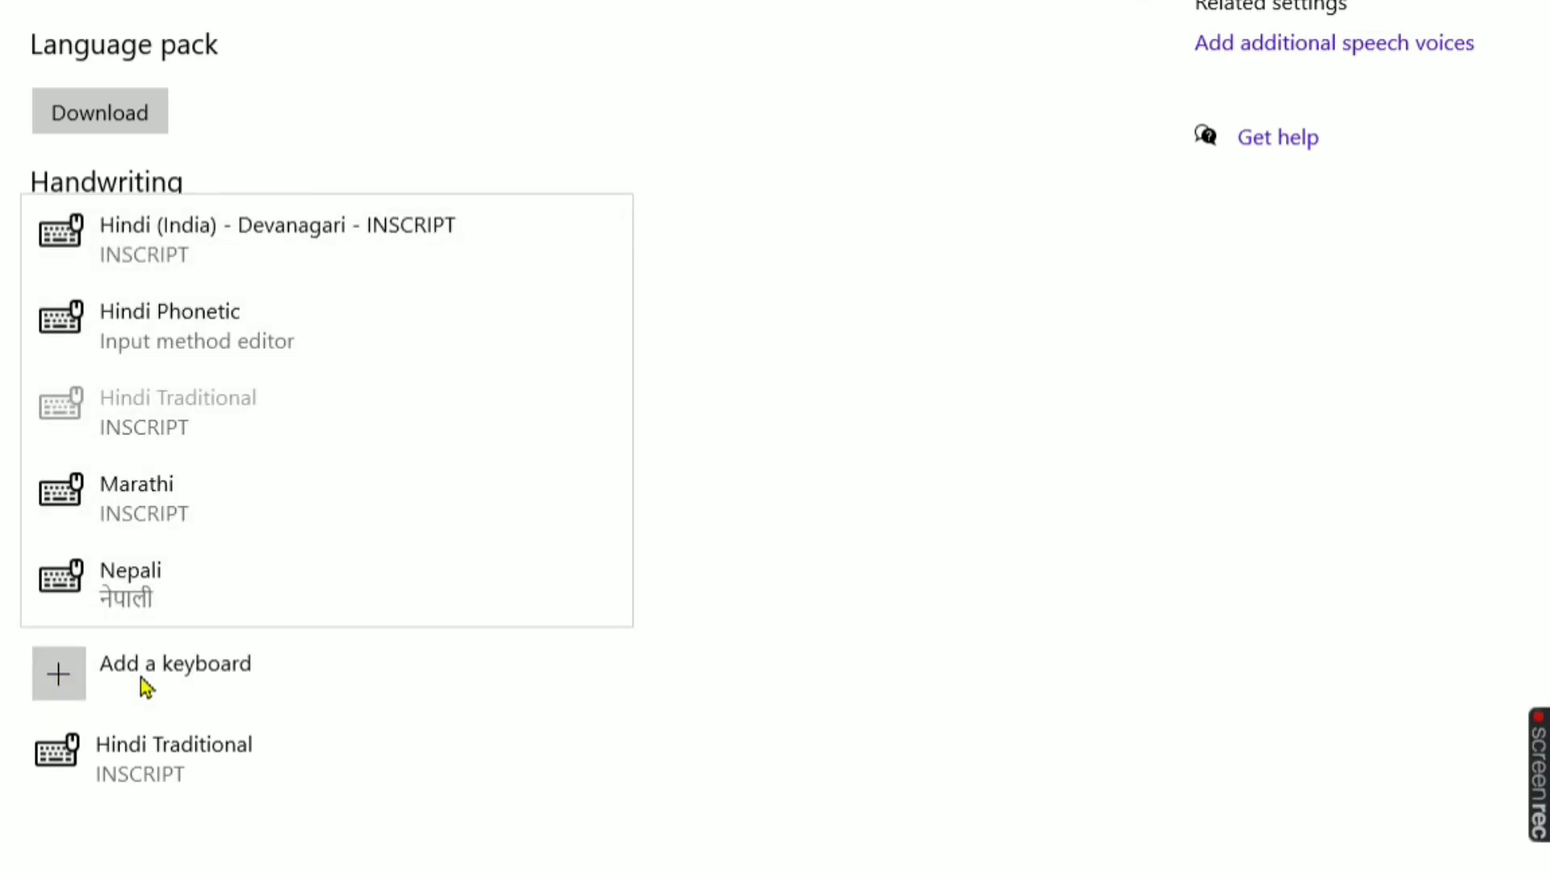
pyautogui.click(148, 323)
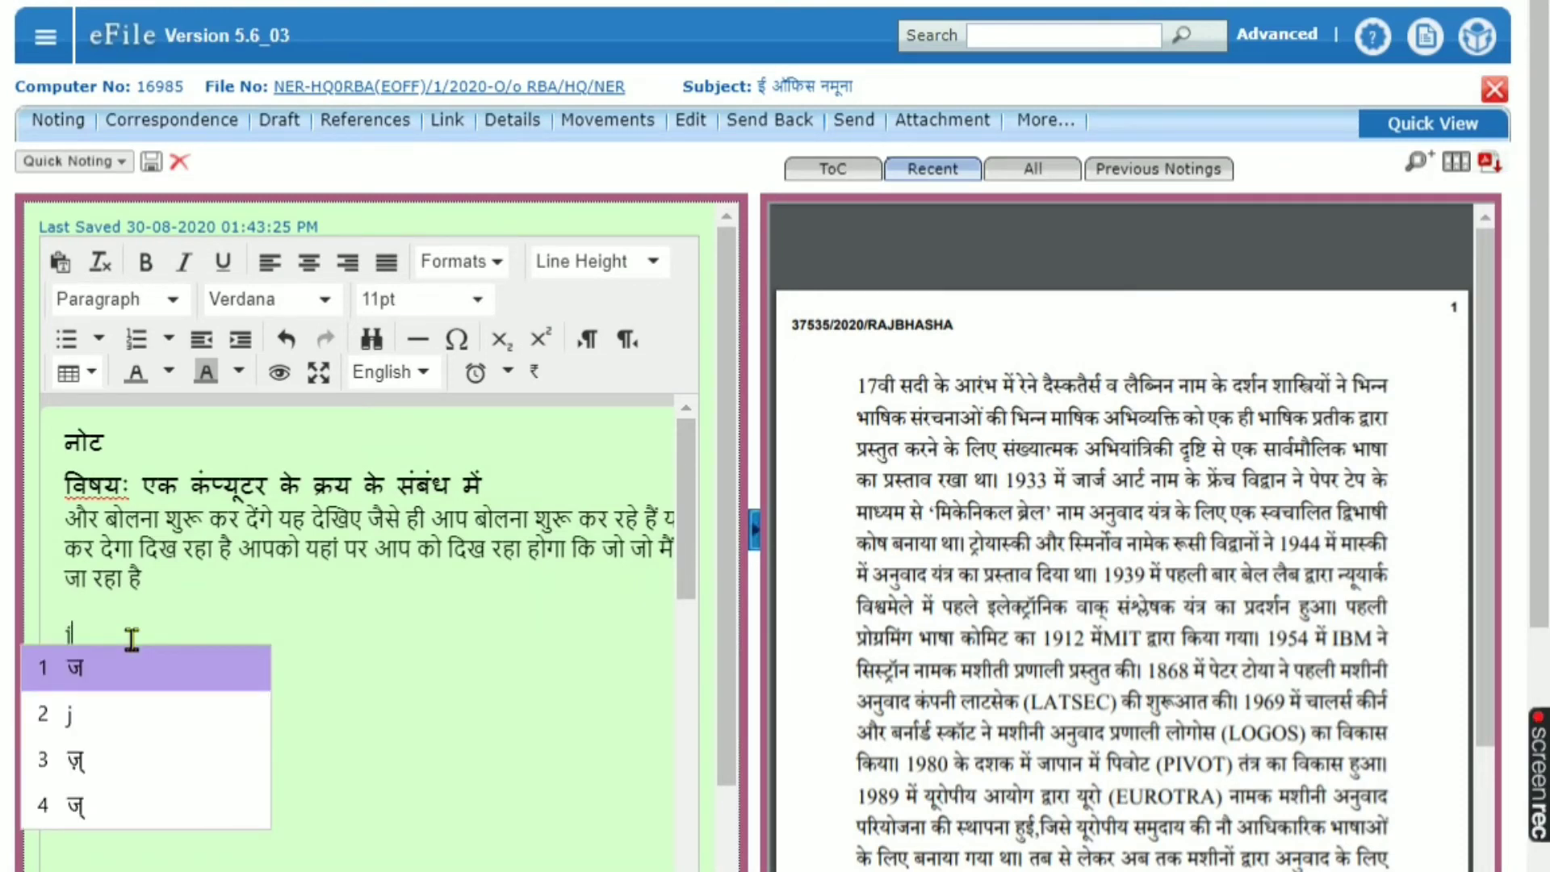
# - Remove the stray letter below the pasted passage in the green note and write "राजभाषा विभाग" there with Hindi Phonetic input
pyautogui.press('BackSpace')
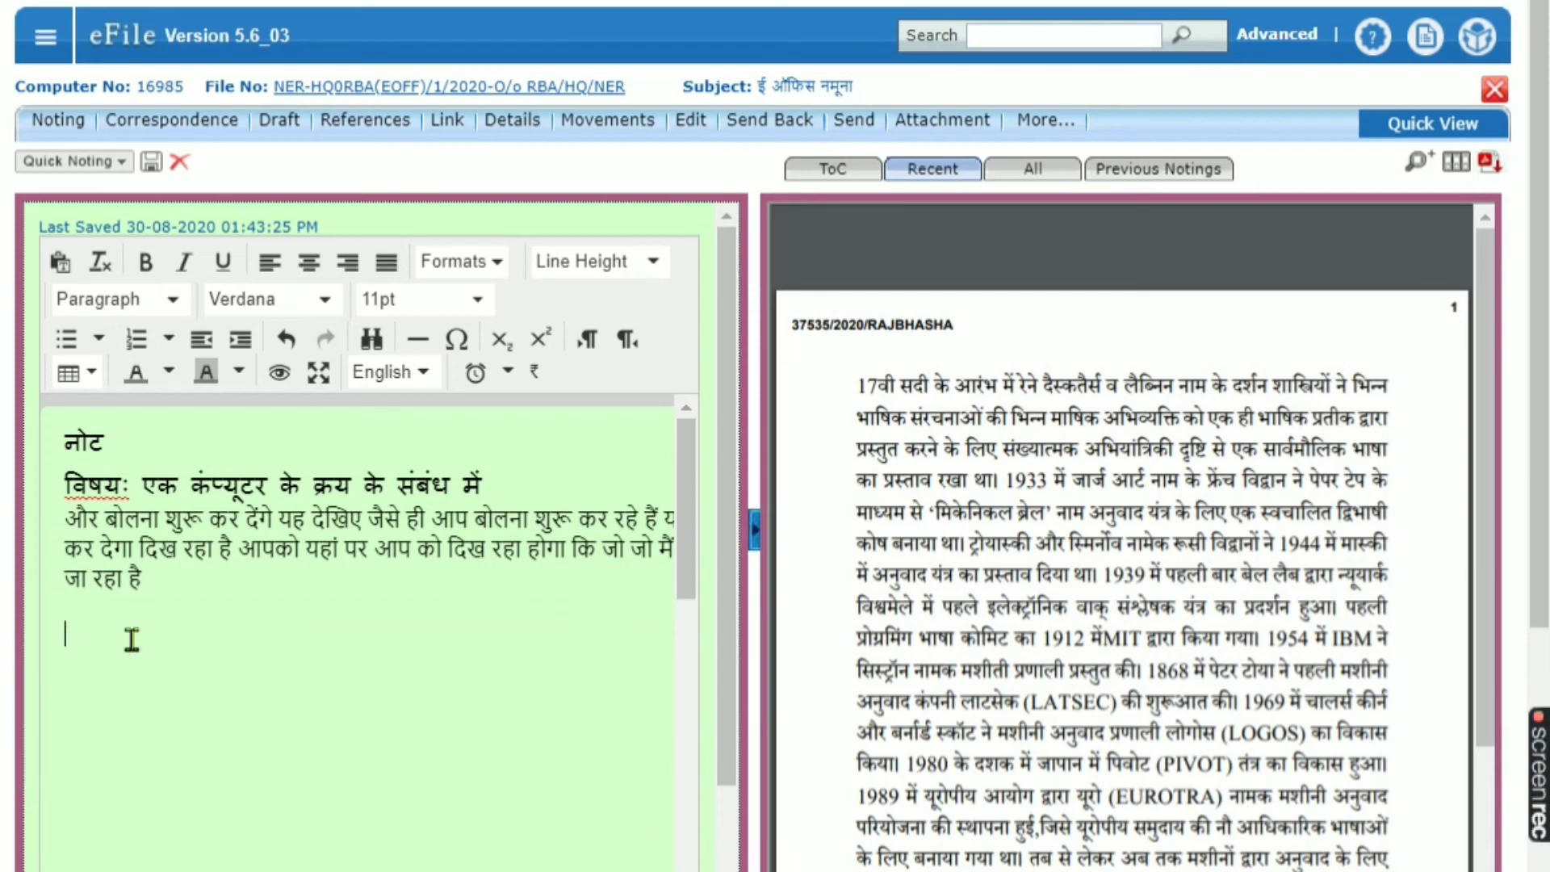
pyautogui.write('ra')
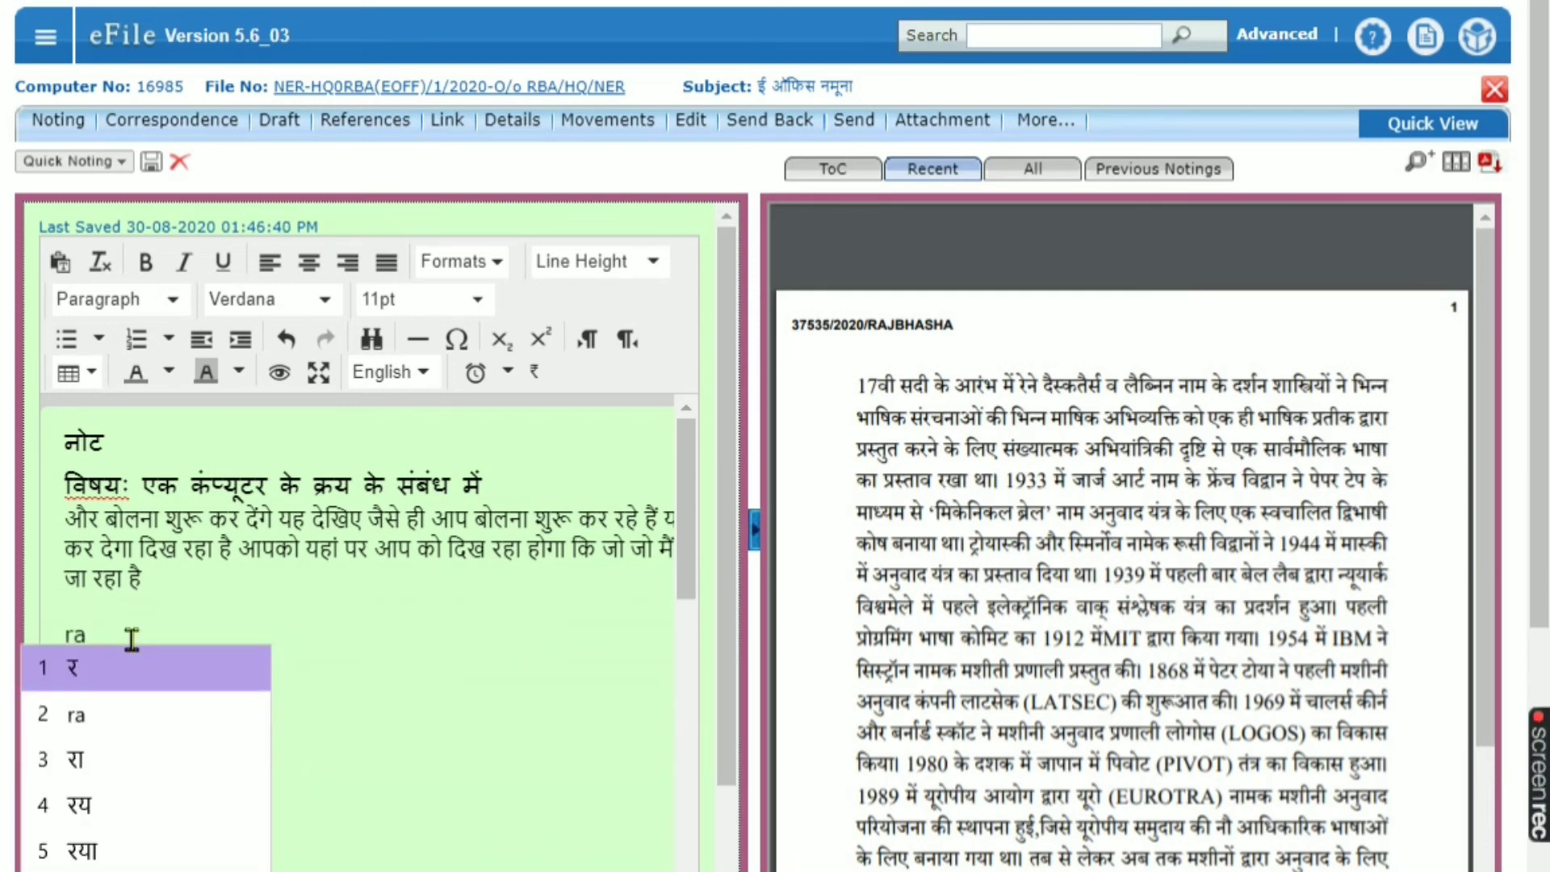
pyautogui.write('jbh')
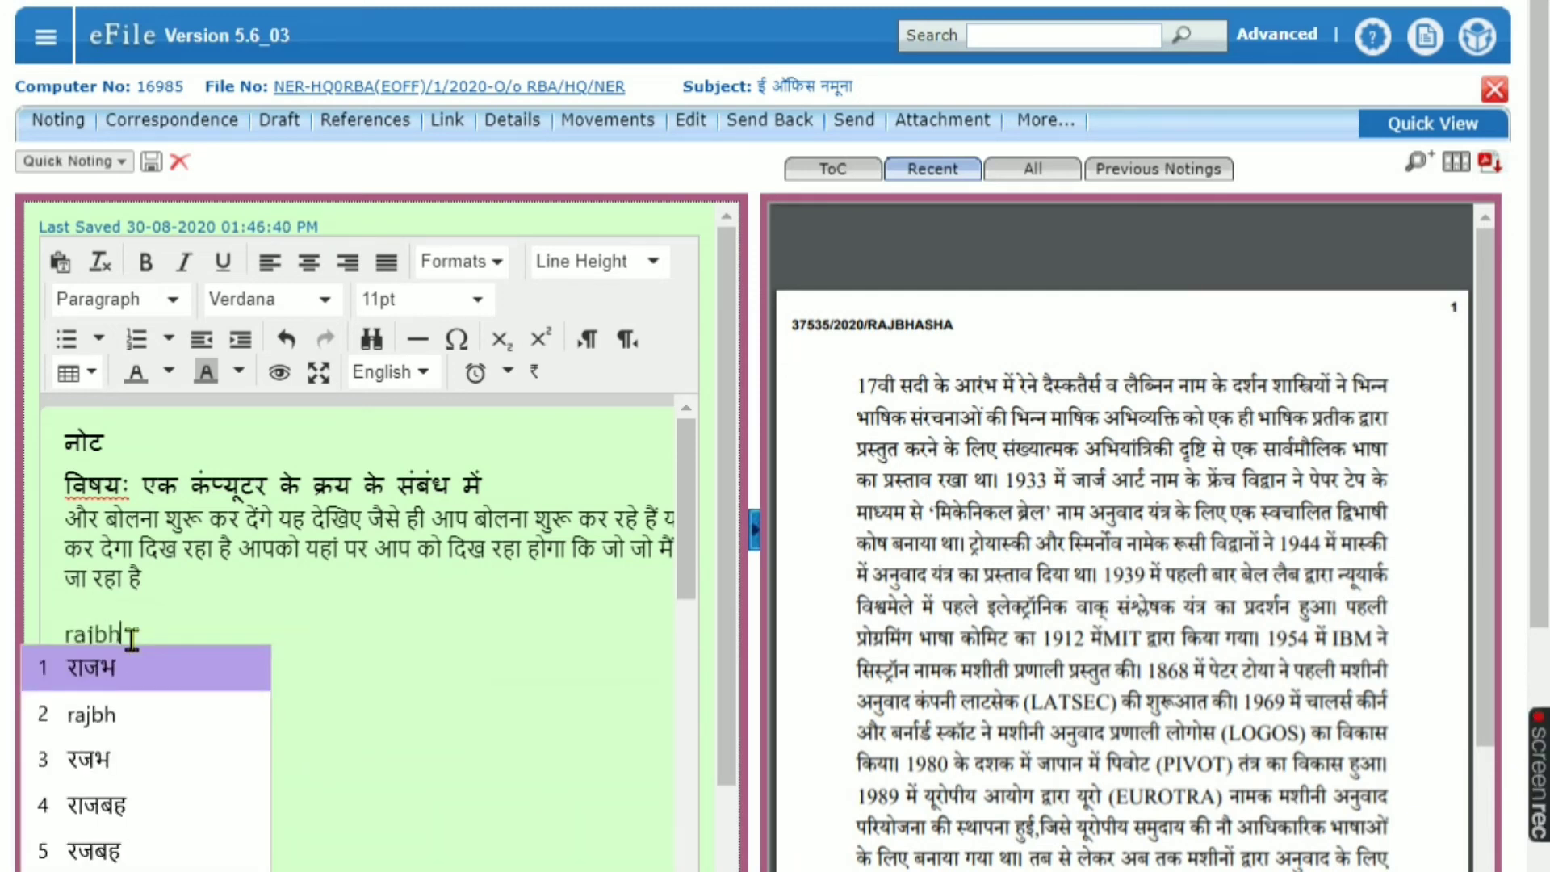
pyautogui.write('asha')
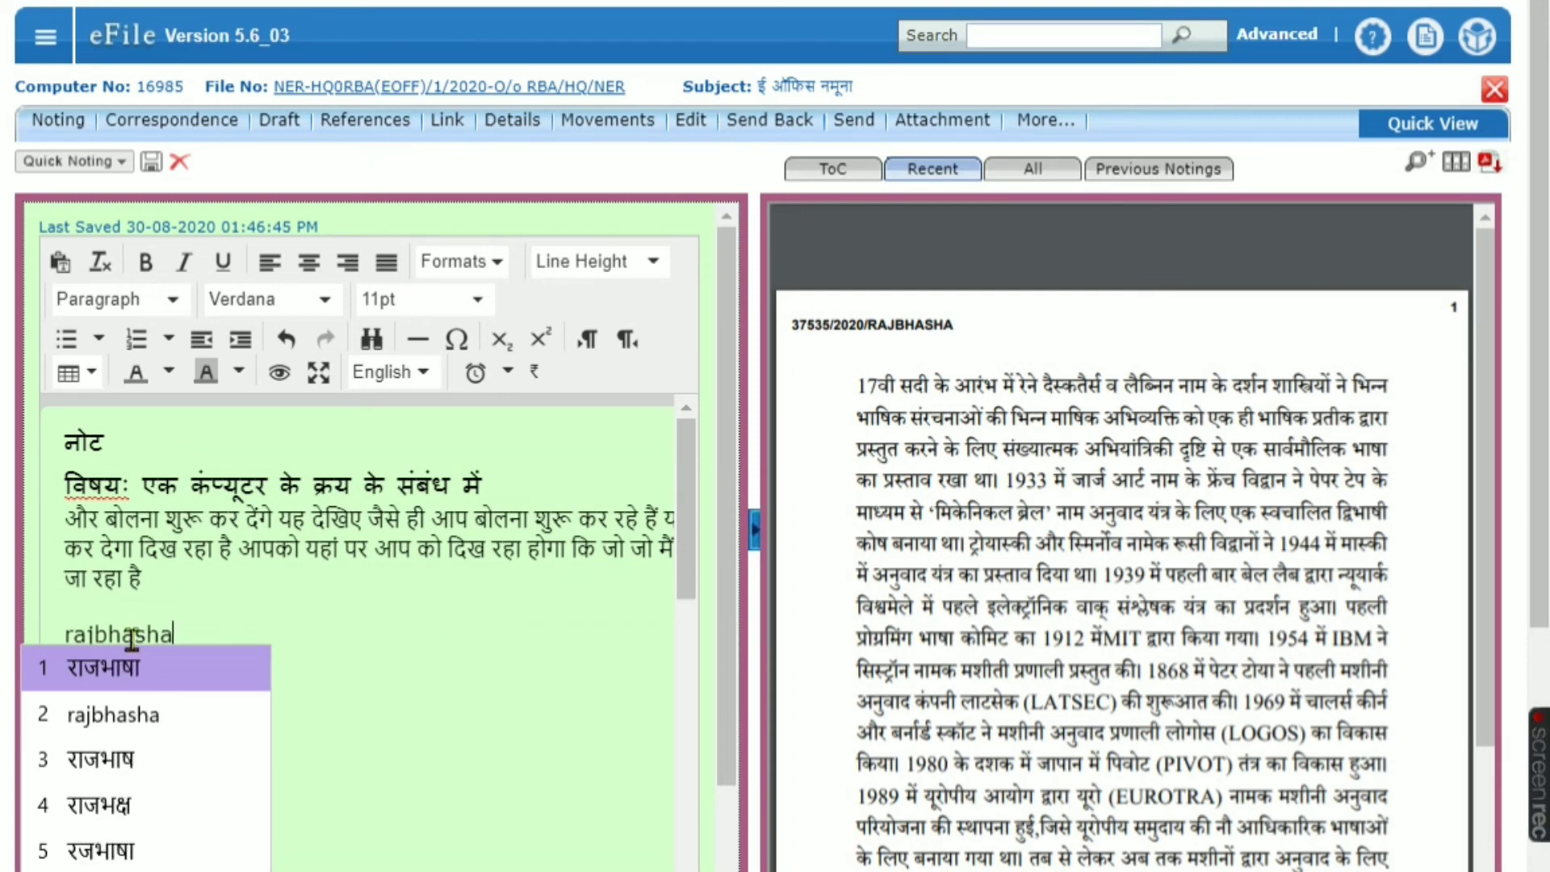
pyautogui.click(137, 682)
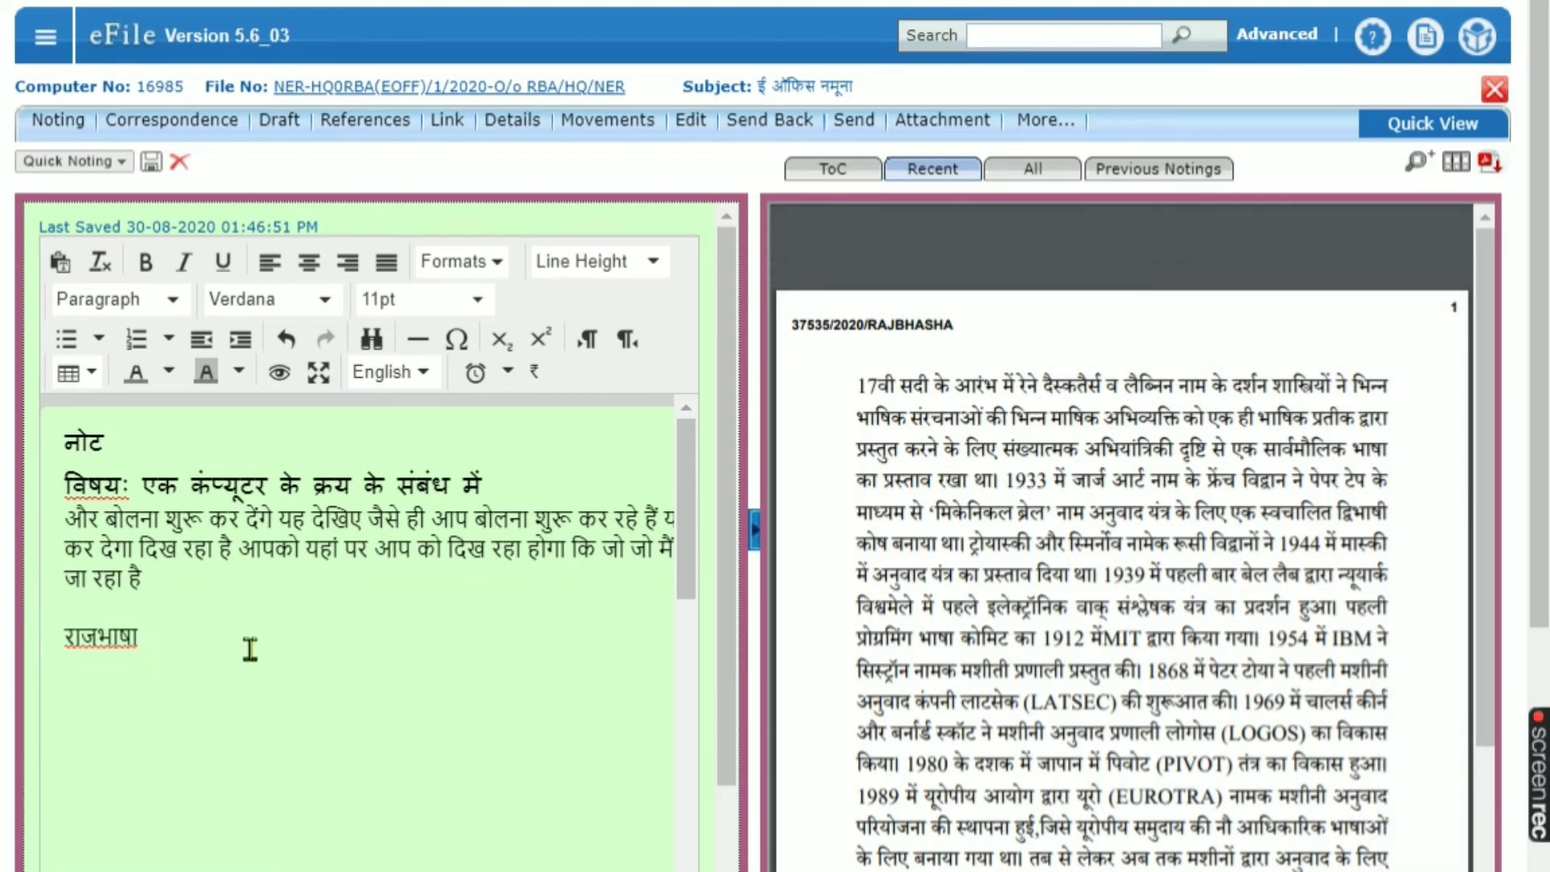
pyautogui.write('vi')
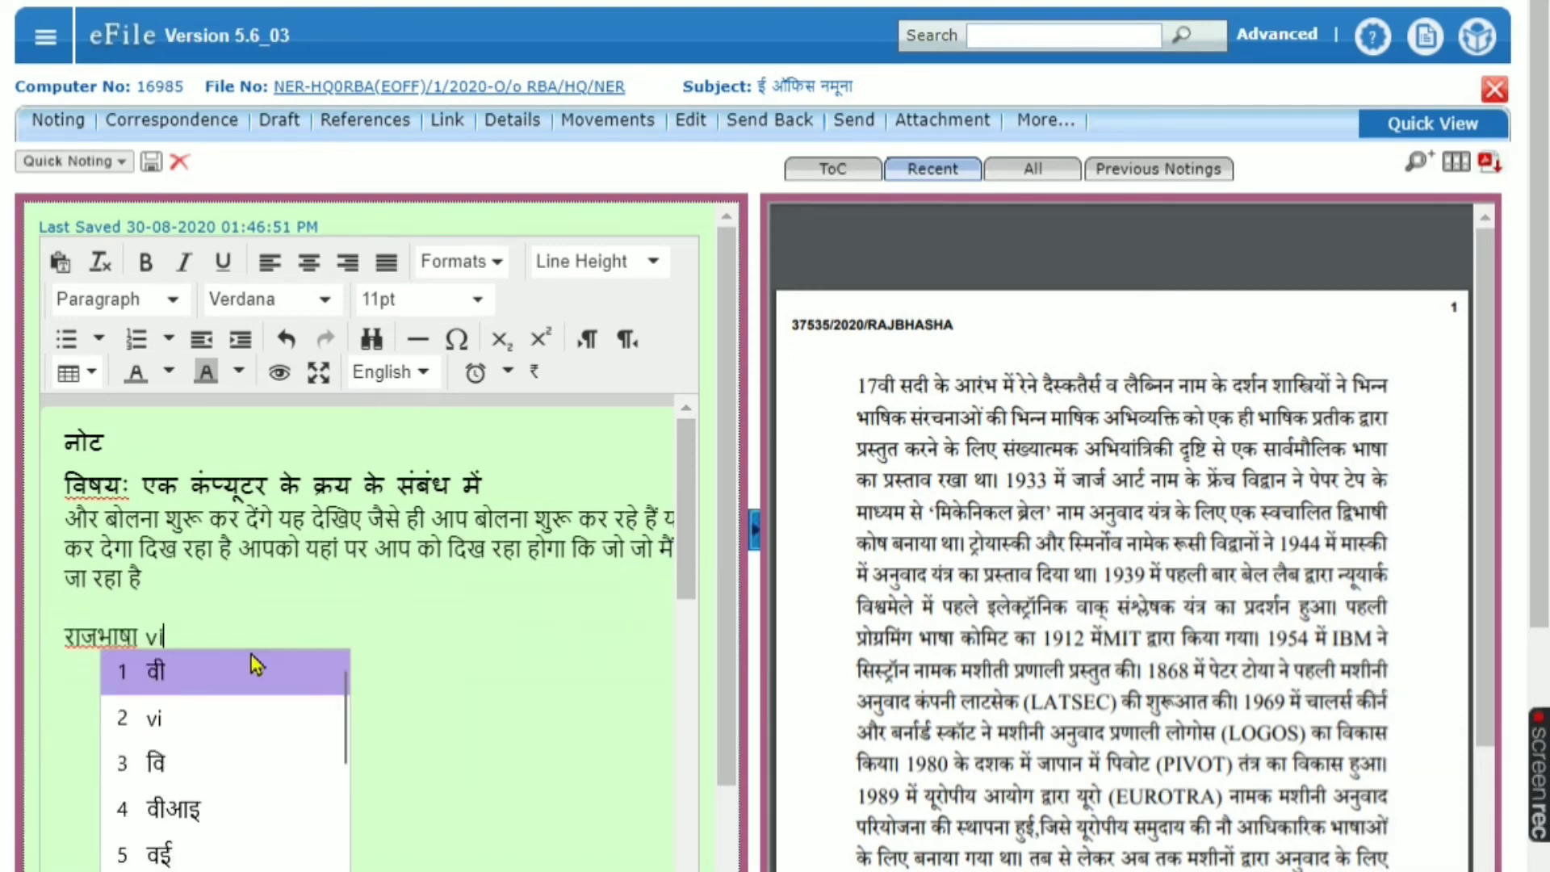
pyautogui.write('bhag')
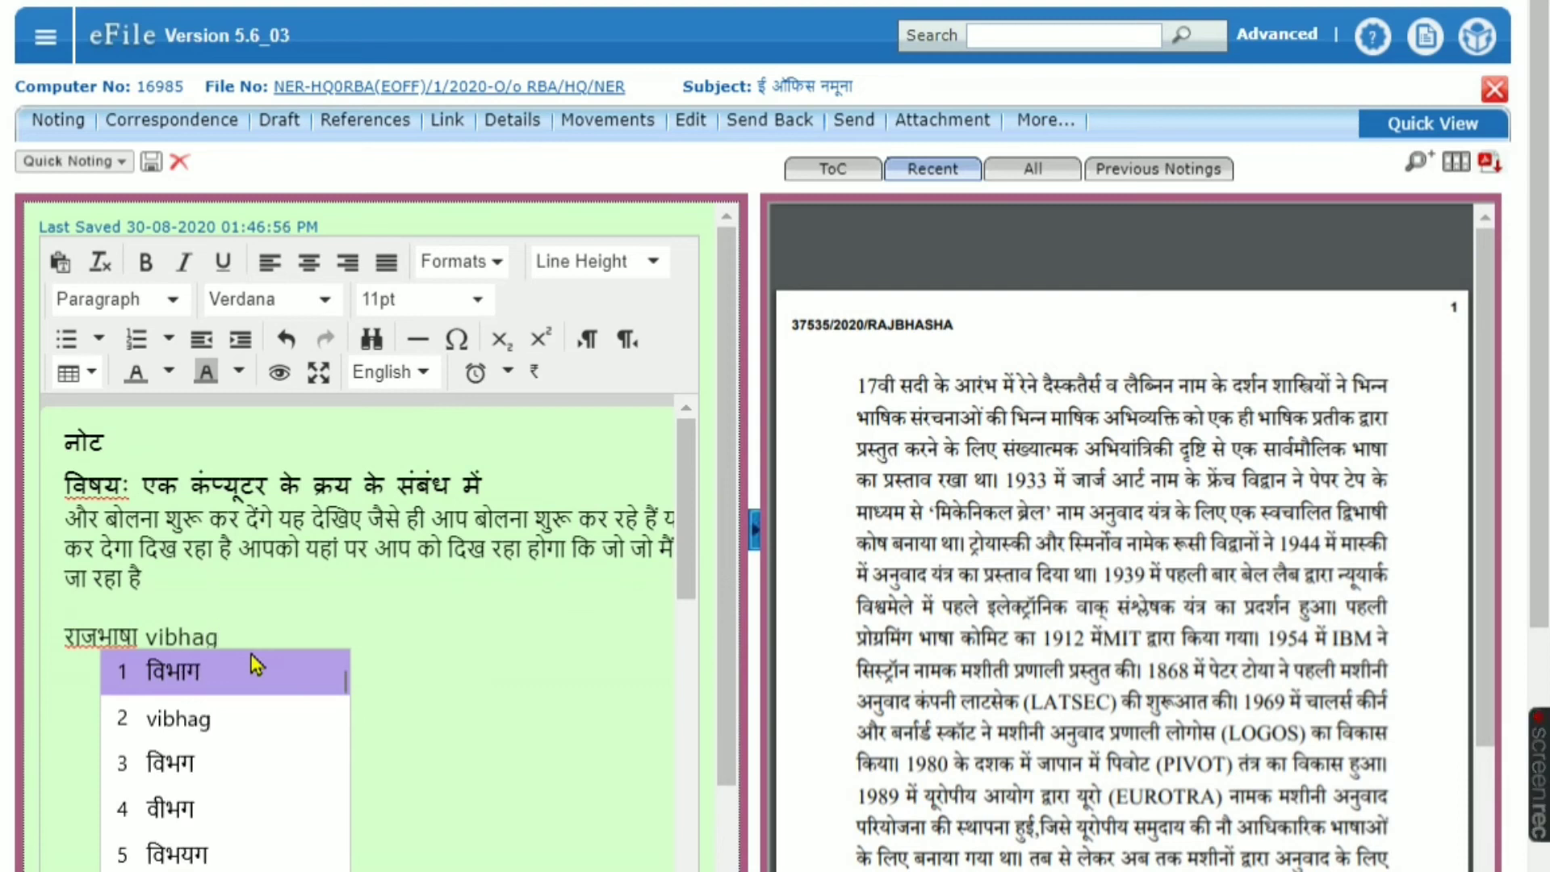